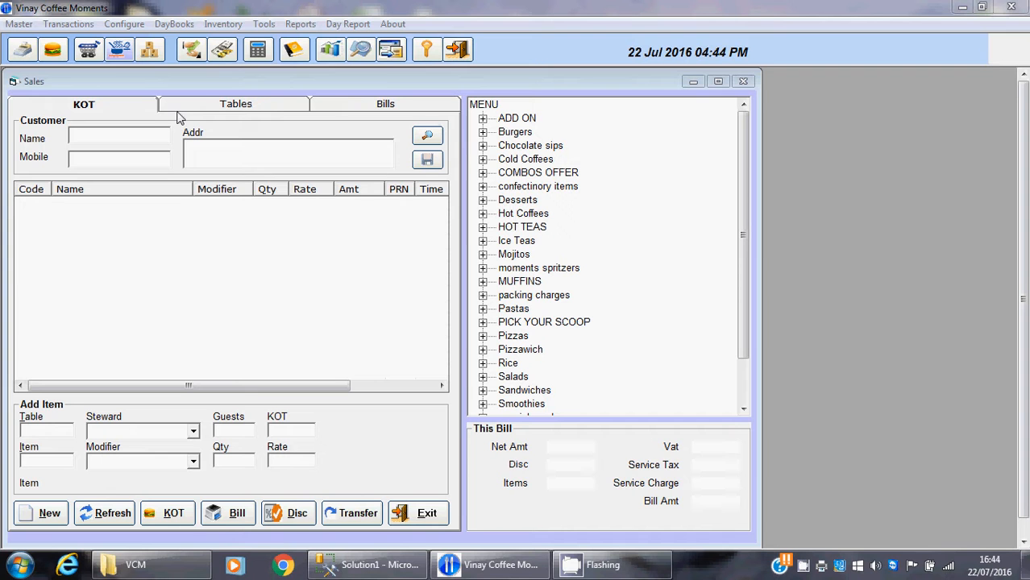
Fill in the order's customer details by picking the saved customer from the customer search
left_click_drag(381, 83, 489, 85)
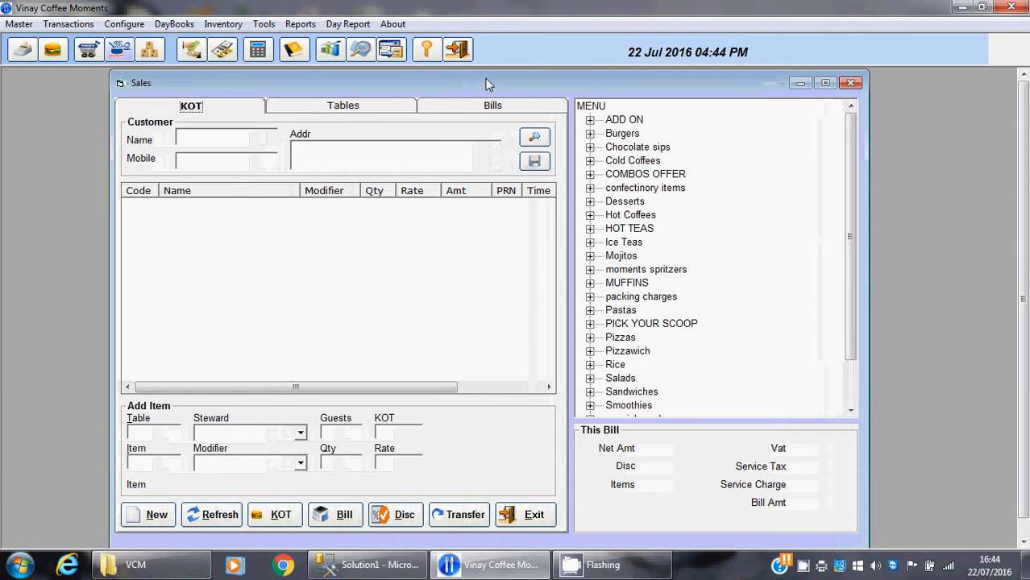
left_click(256, 137)
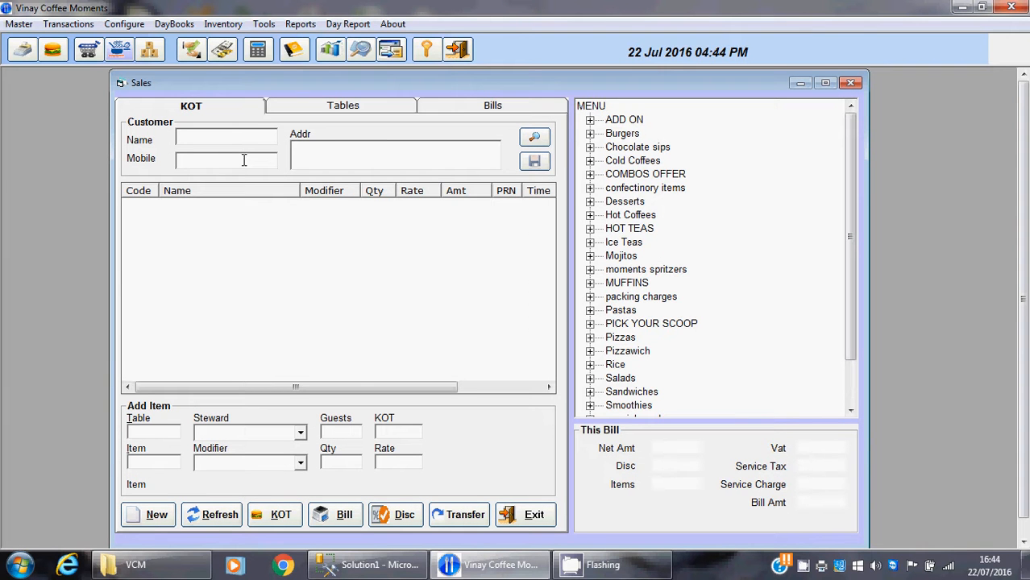
left_click(333, 146)
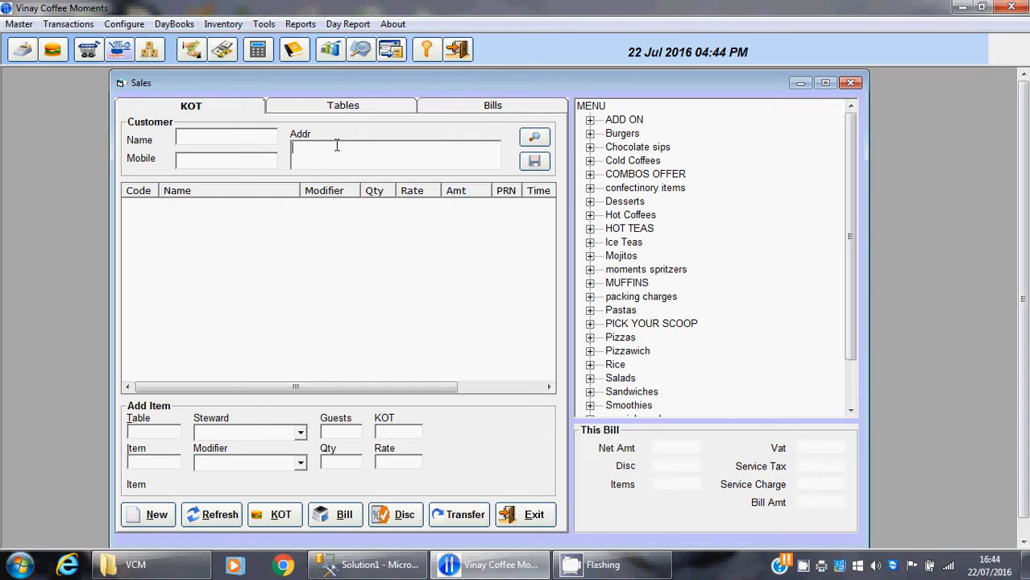
left_click(536, 140)
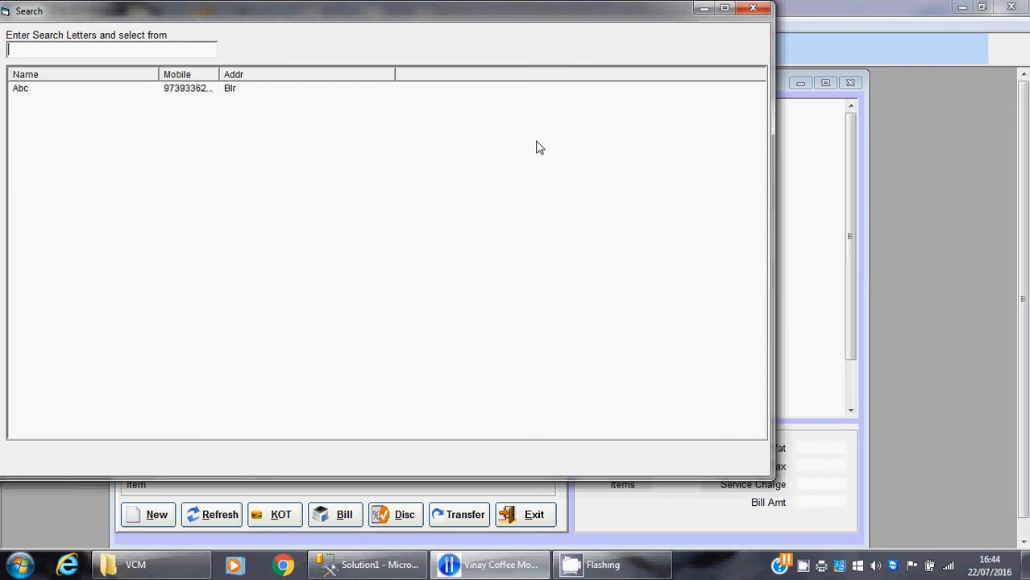
double_click(179, 94)
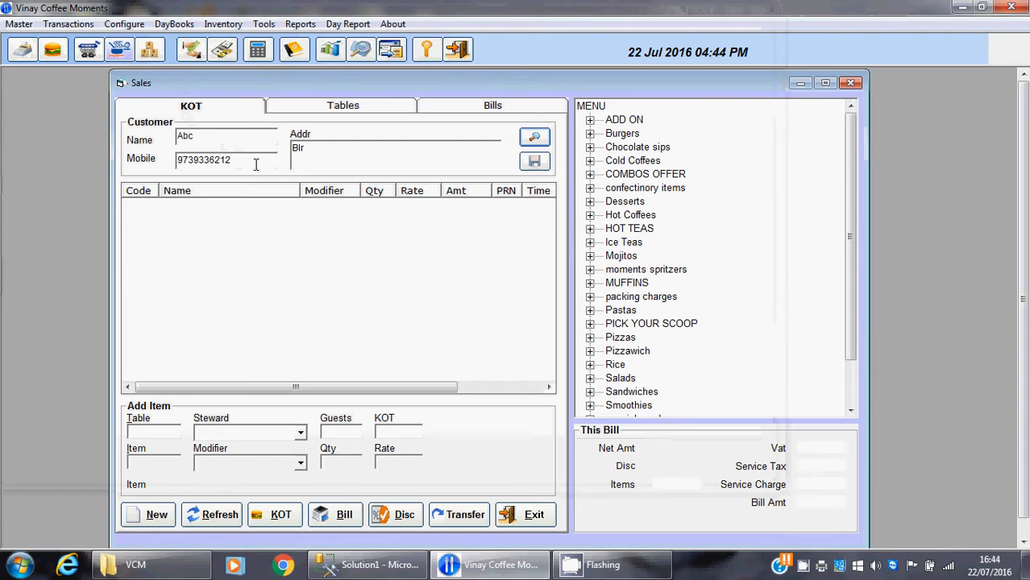
Start an order for table 1 with steward 1 and 5 guests
left_click(149, 430)
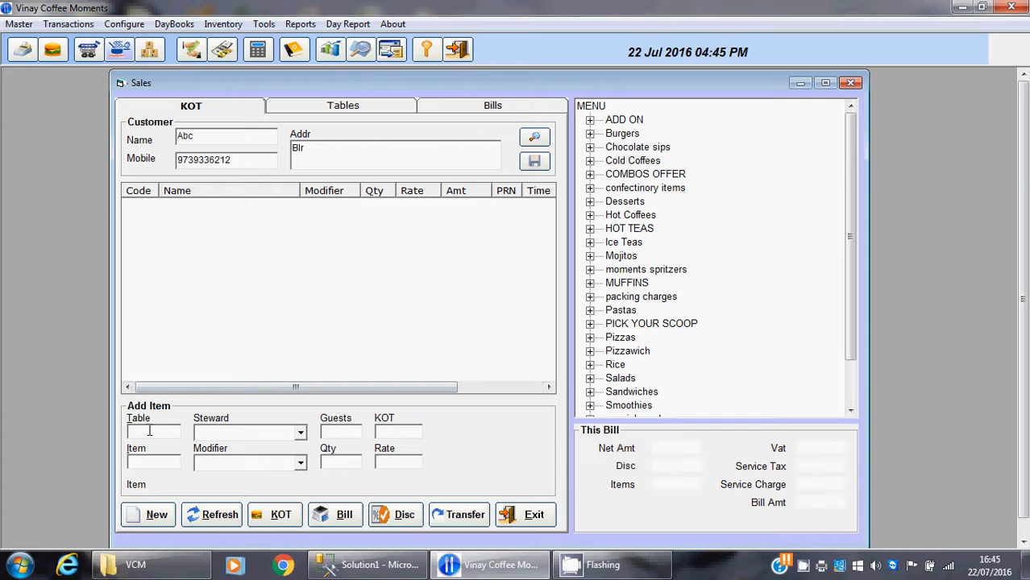
type("1")
key("Return")
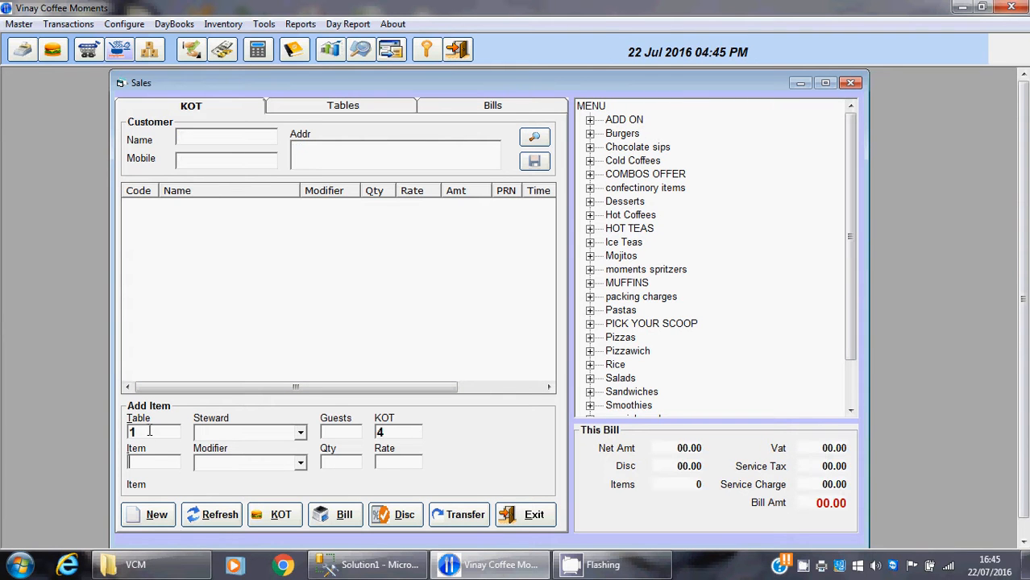
left_click(300, 434)
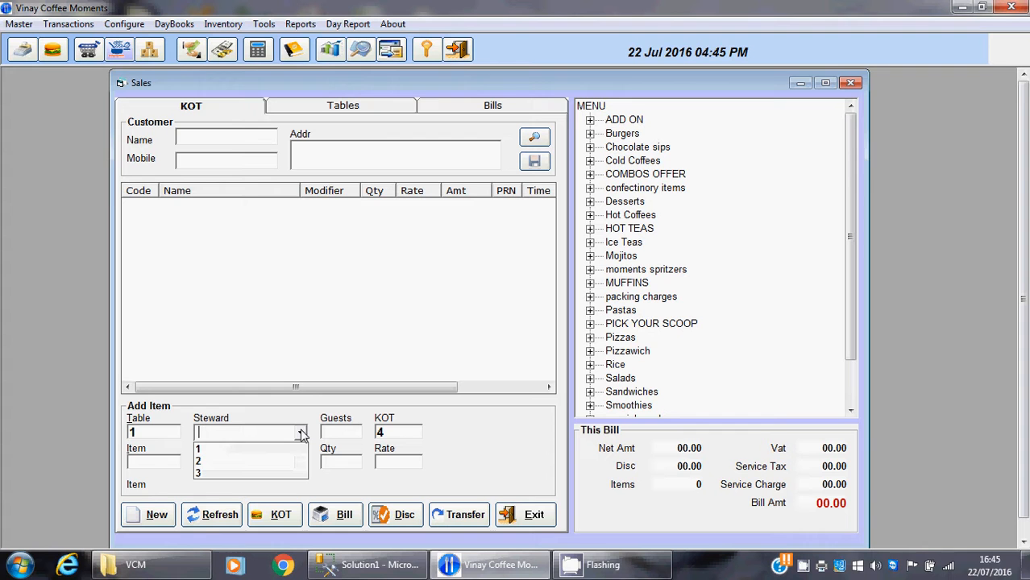
left_click(288, 452)
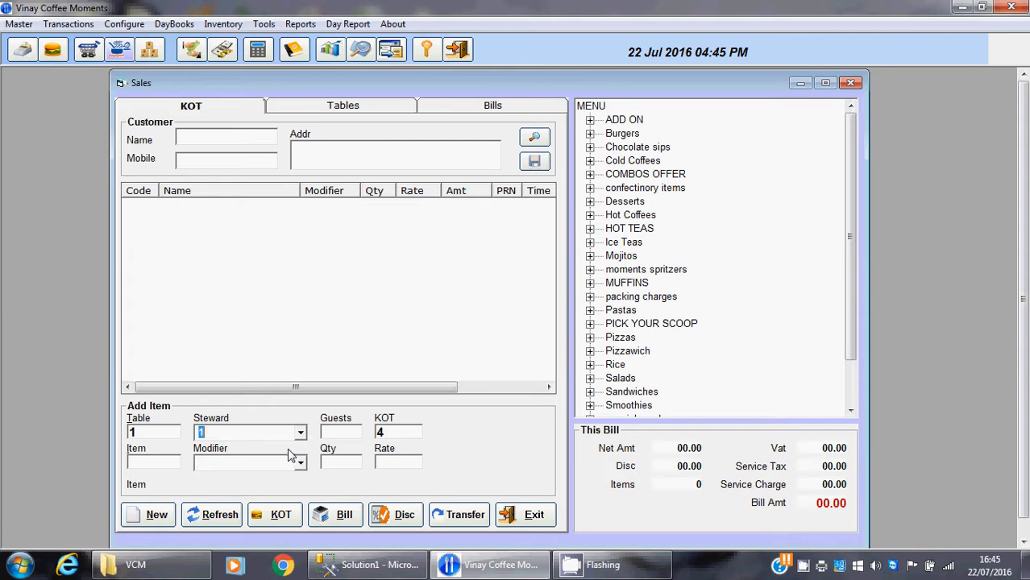
key("Return")
type("5")
key("Return")
Add one Asst Pastry to table 1's order from the item search and print its KOT
key("Return")
type("1")
key("BackSpace")
type("123")
key("Return")
double_click(173, 465)
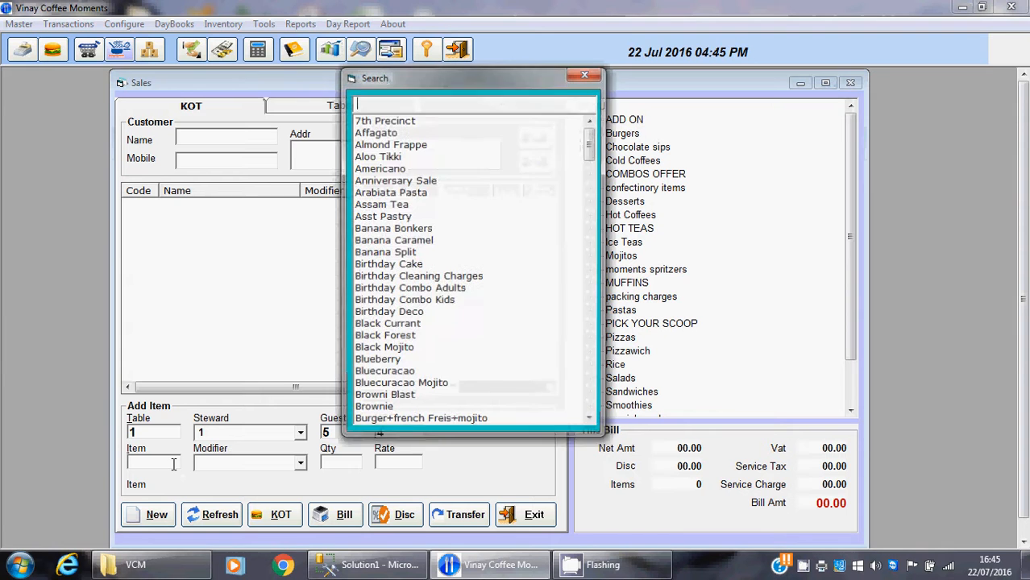
double_click(375, 216)
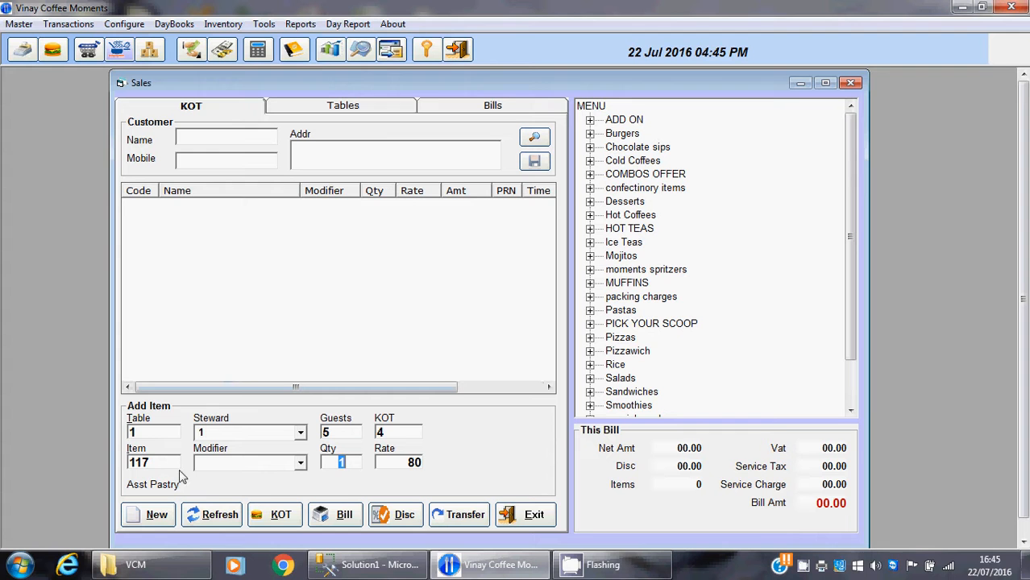
key("Return")
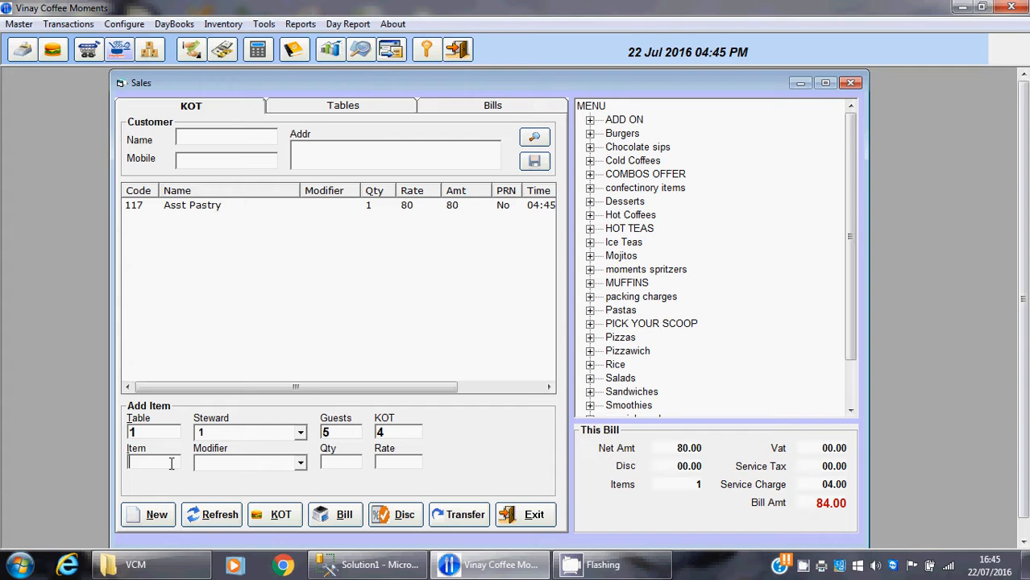
left_click(283, 518)
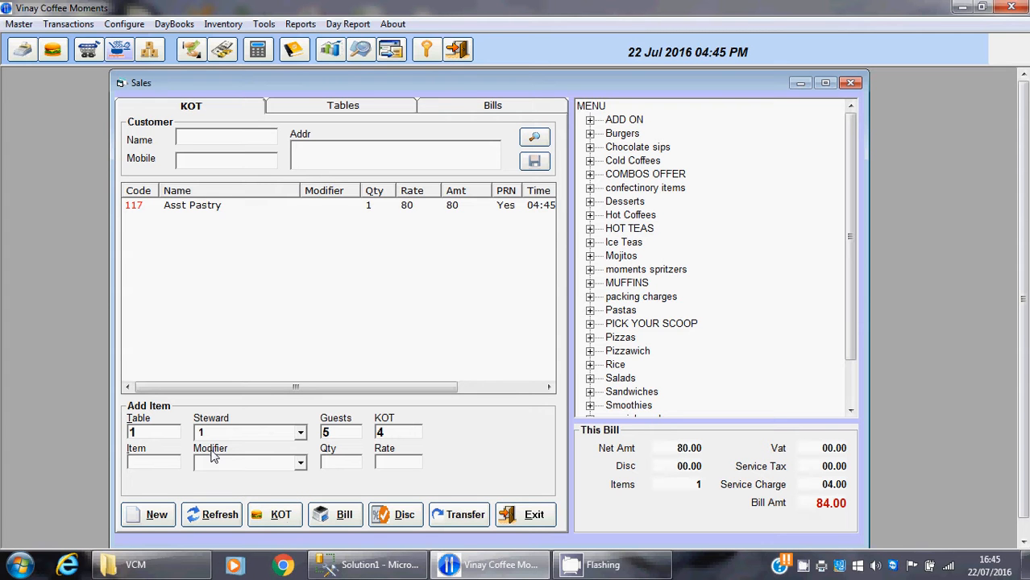
Start an order for table 2 and add one Black Currant from the item search
double_click(165, 432)
type("2")
key("Return")
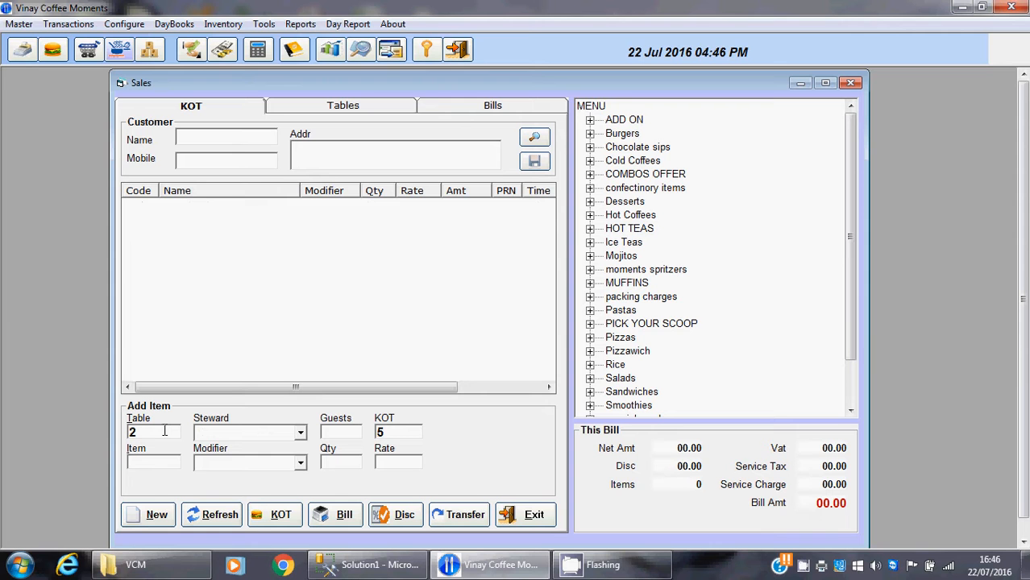
key("Return")
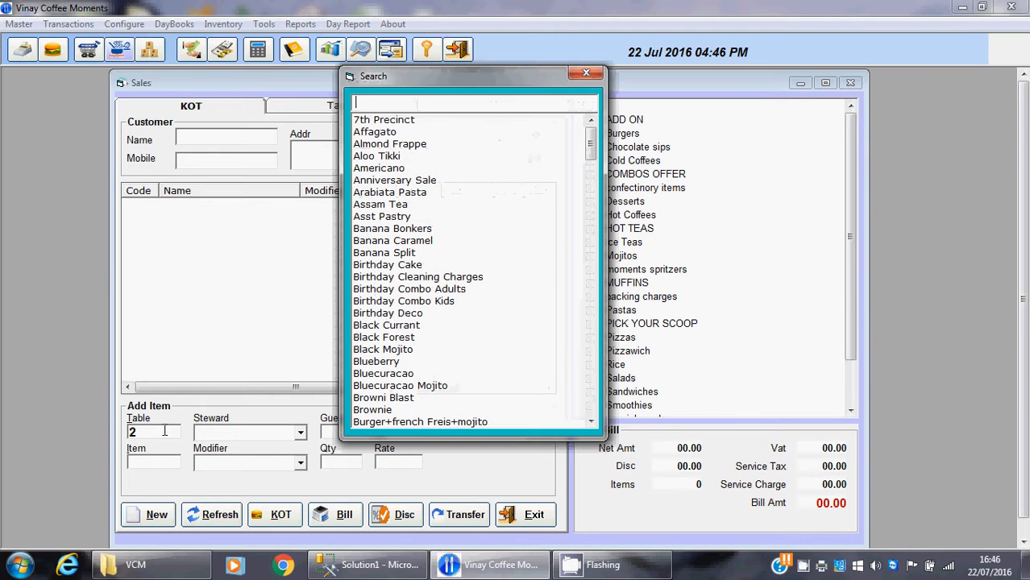
double_click(387, 326)
key("Return")
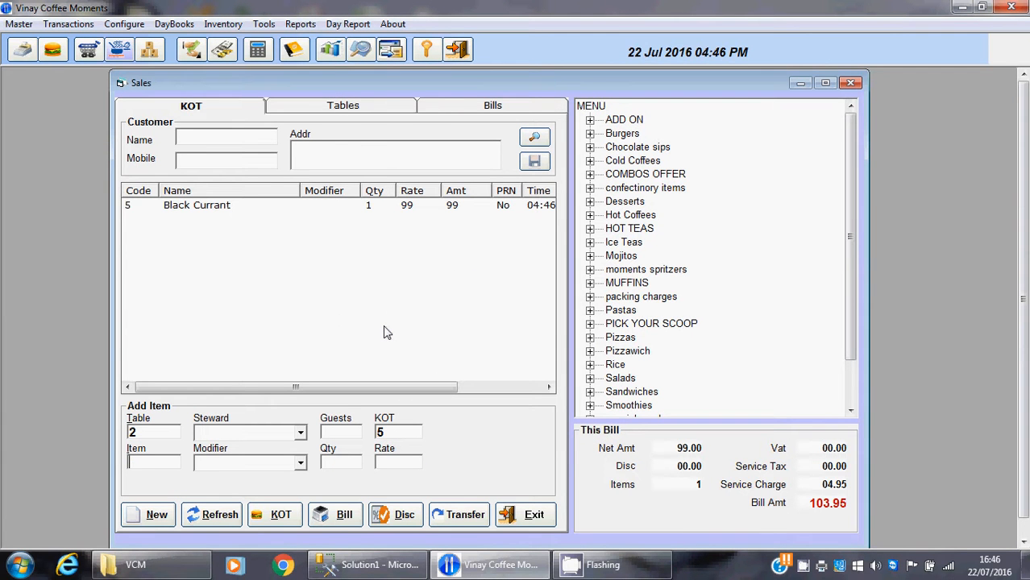
key("shift+Tab")
key("Return")
Reopen table 1's order from the list of running tables and print its bill
left_click(330, 108)
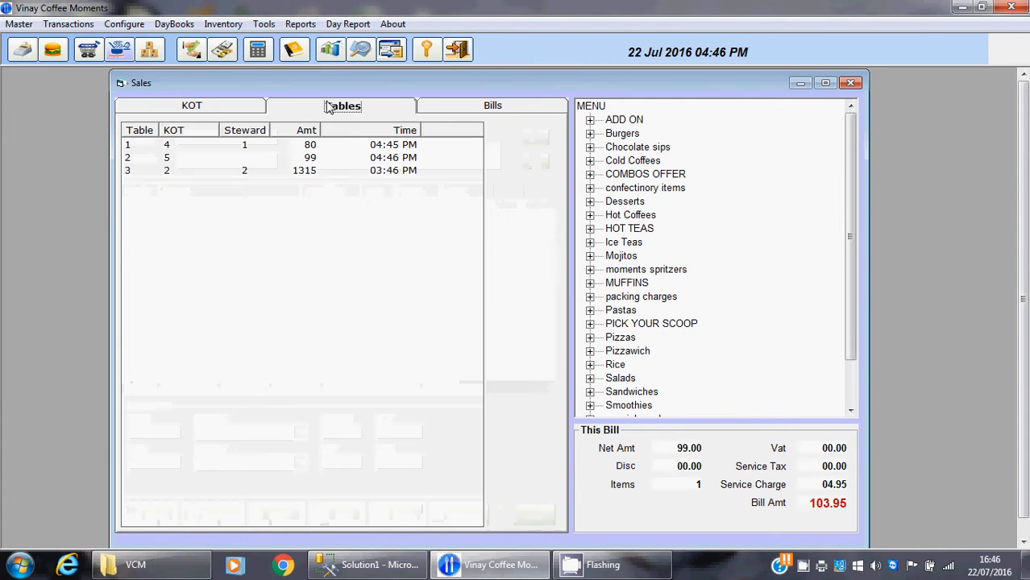
double_click(232, 150)
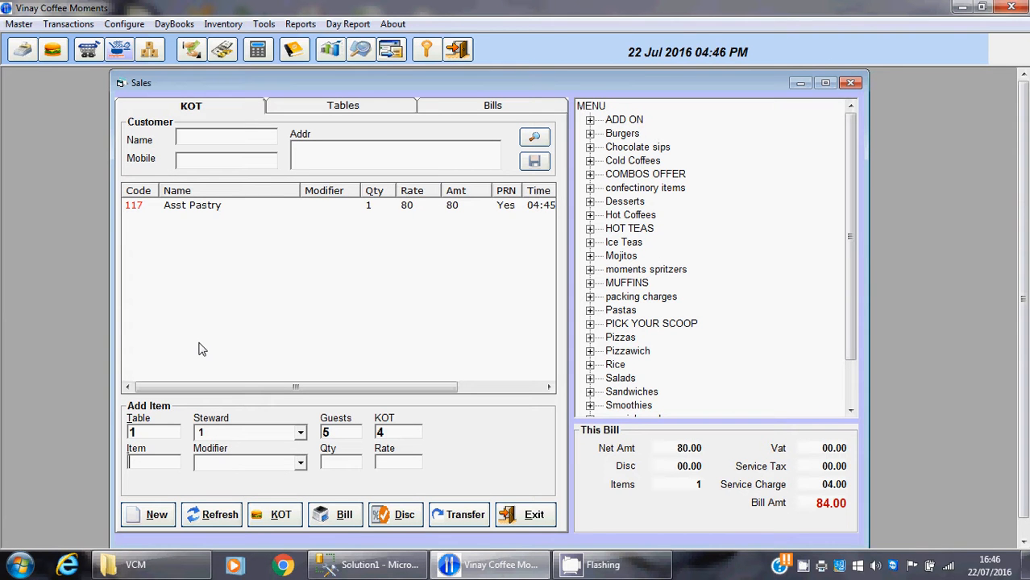
left_click(340, 516)
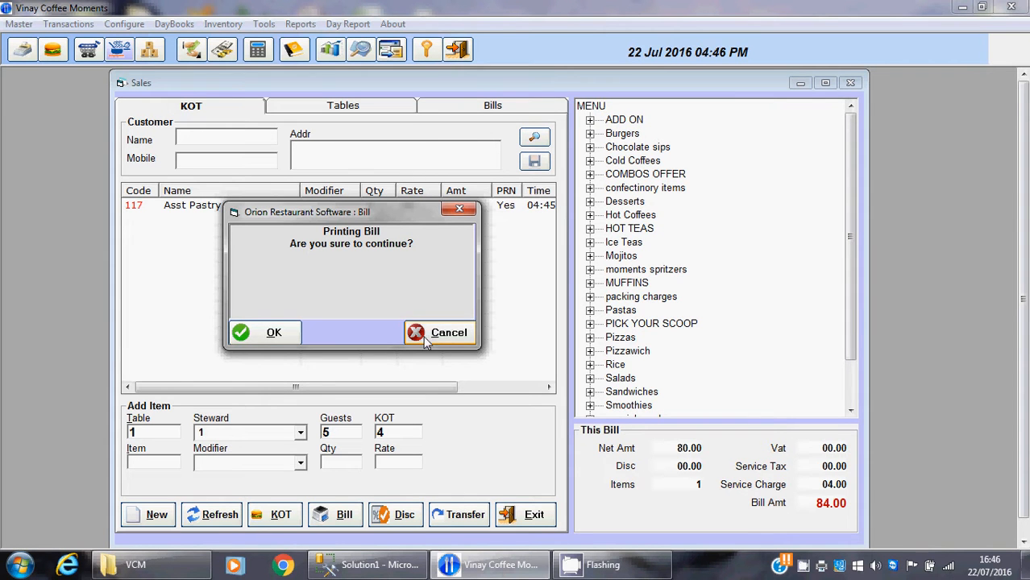
left_click(267, 335)
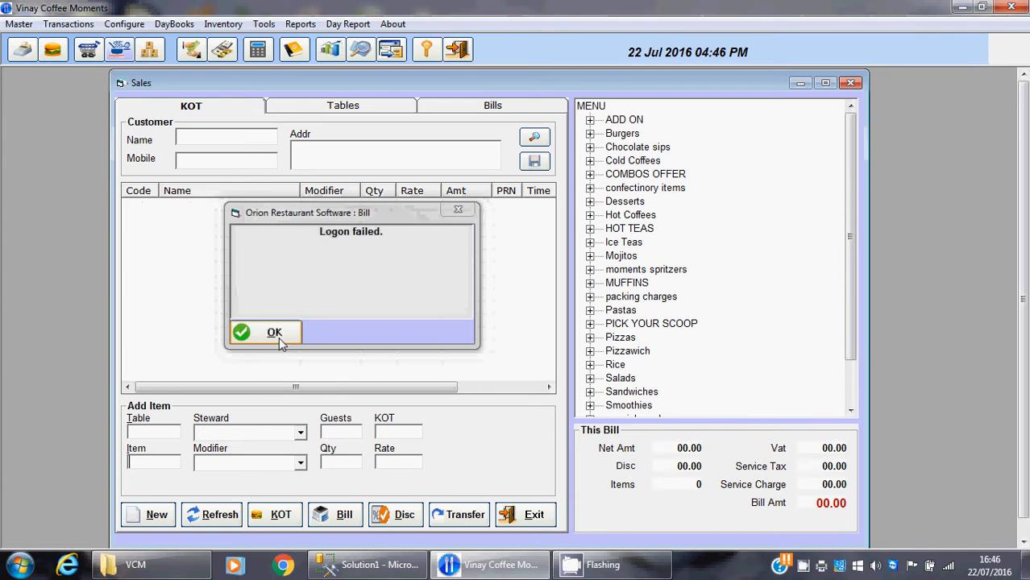
left_click(277, 337)
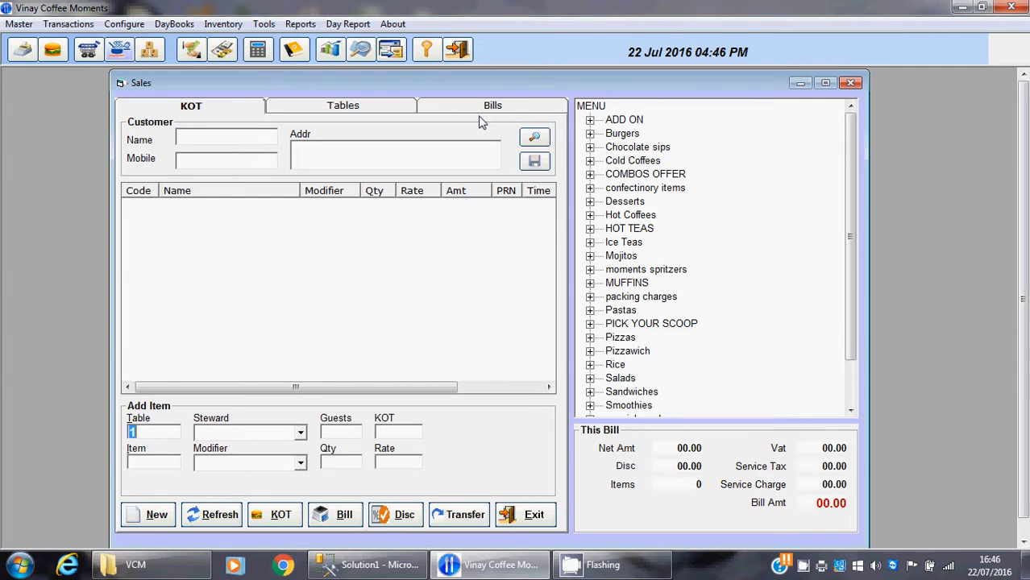
Receive a cash payment of 100 against table 1's bill and save the receipt
left_click(482, 112)
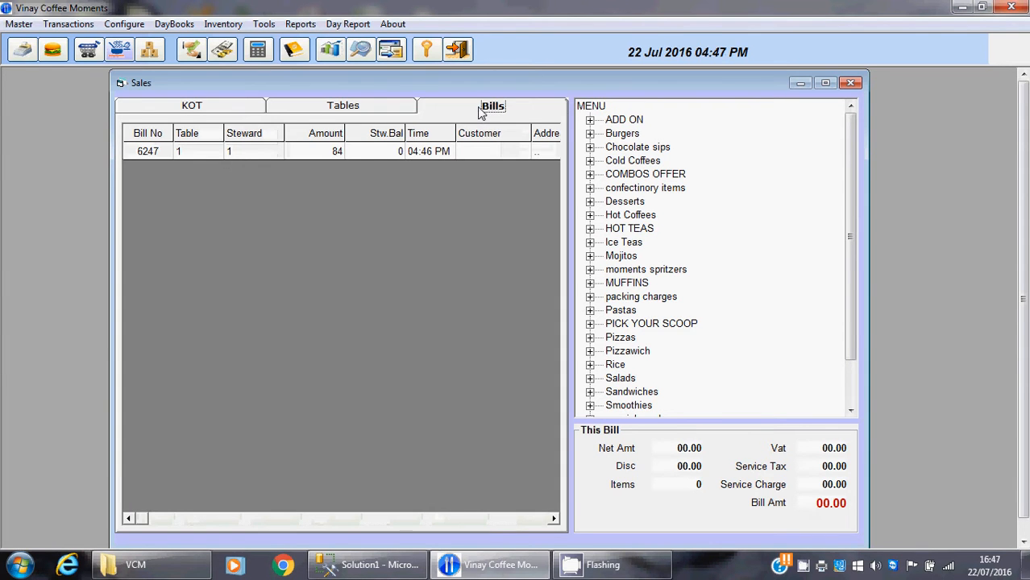
double_click(334, 155)
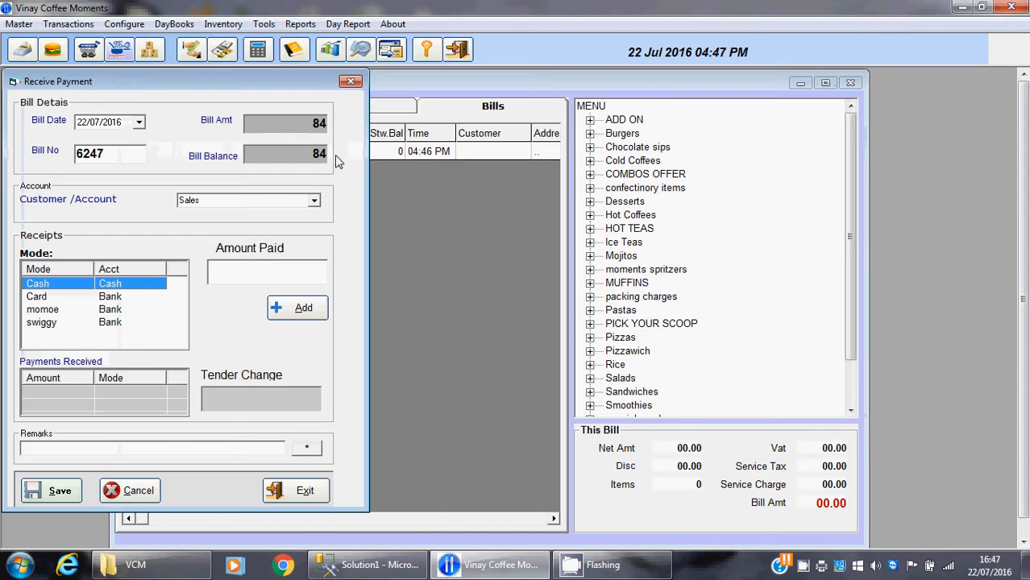
left_click(258, 267)
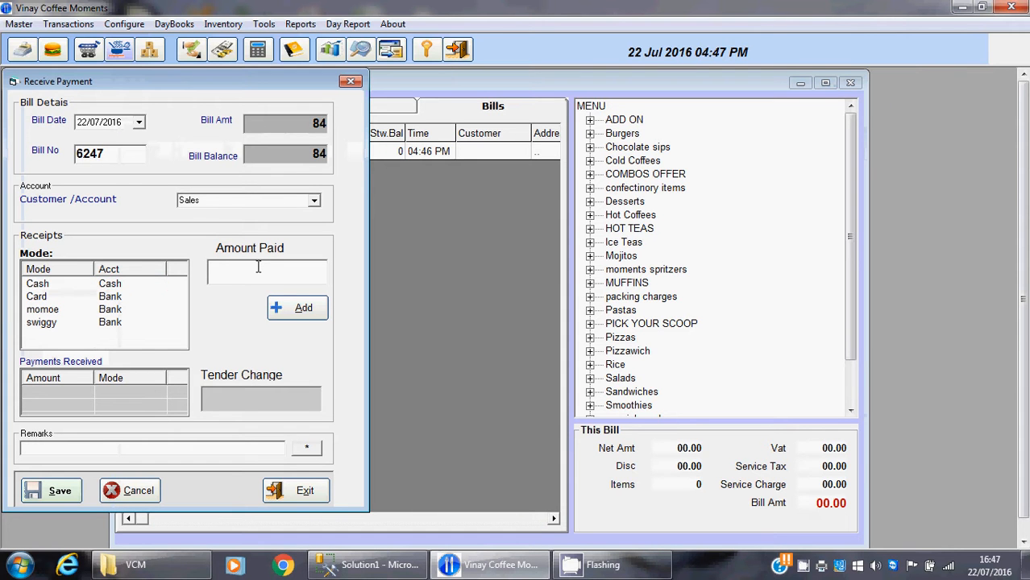
type("100")
key("Return")
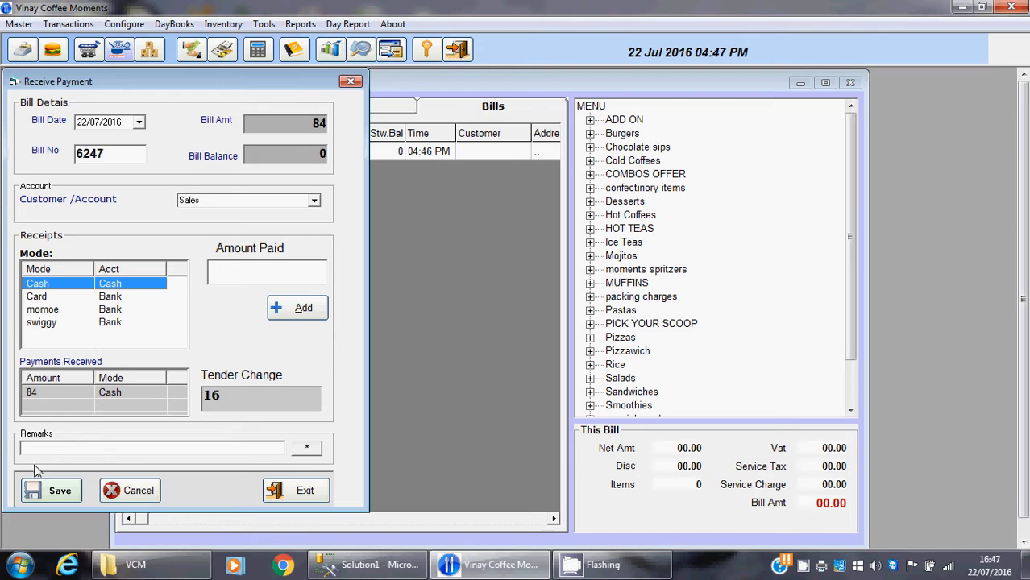
left_click(50, 492)
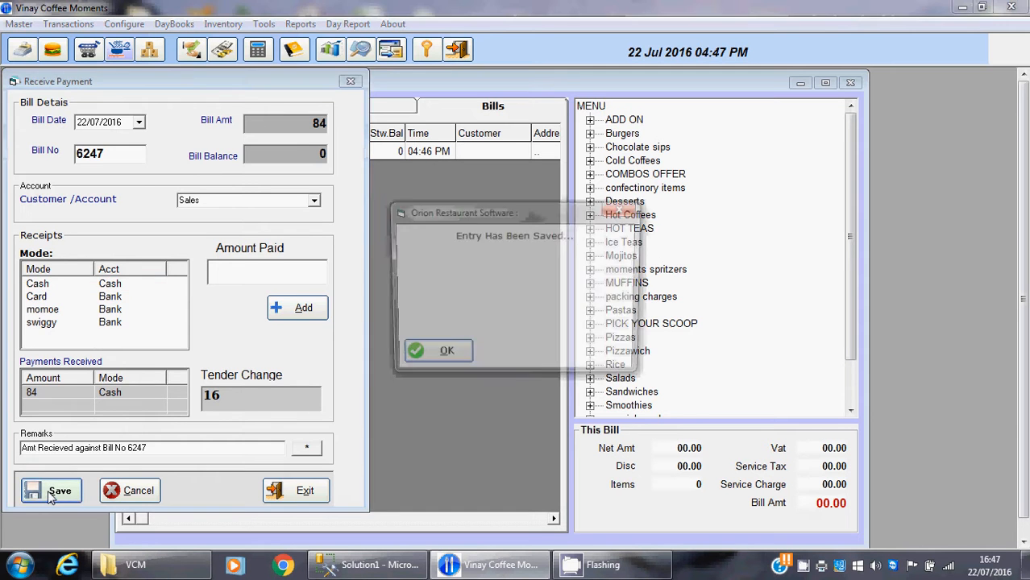
left_click(435, 358)
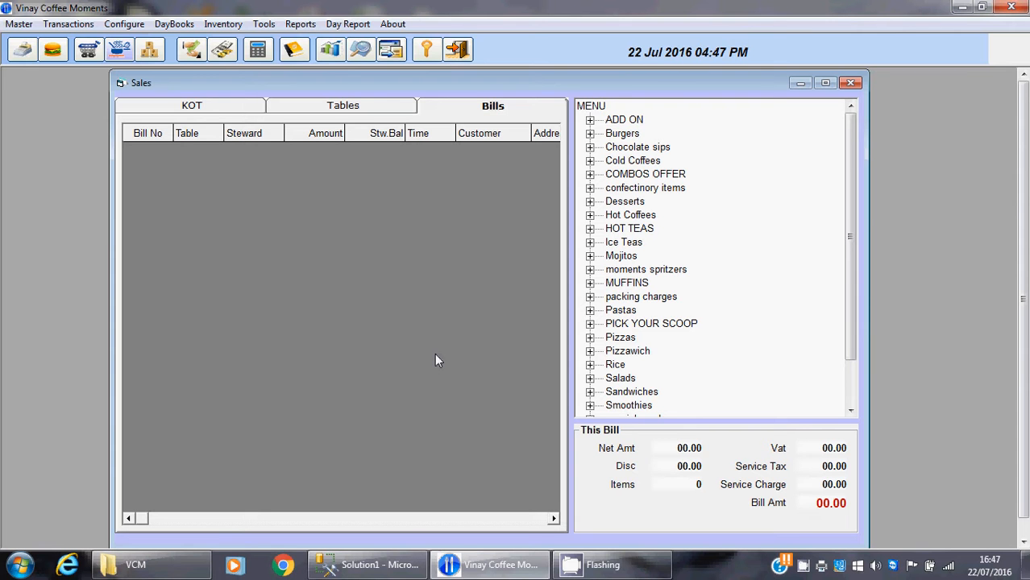
Exit the Sales window despite the unsaved KOT and open item management
left_click(848, 85)
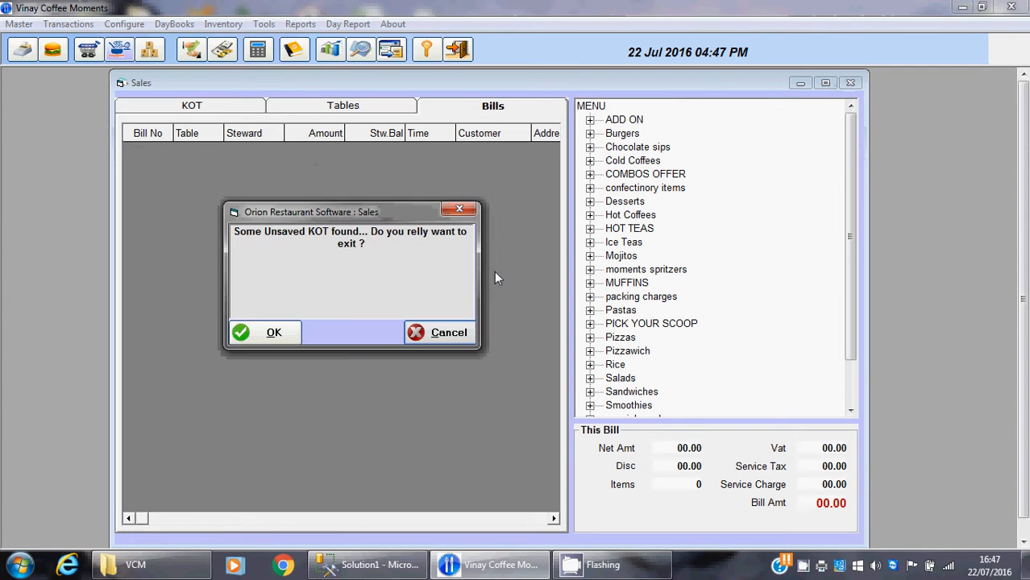
left_click(287, 332)
left_click(58, 55)
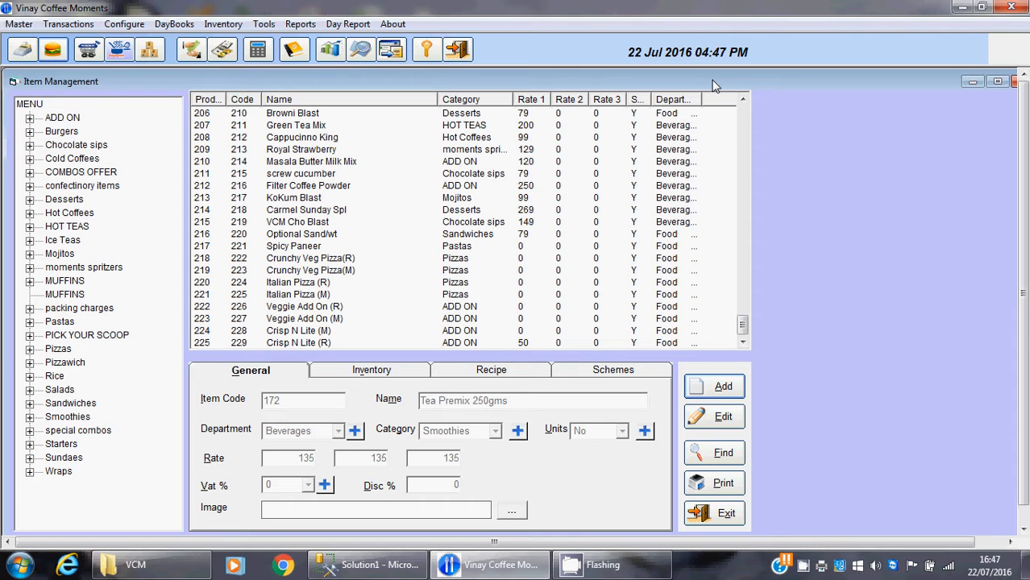
Set the first rate of the Italian Pizza (M) item to 100 and save the item
left_click(467, 332)
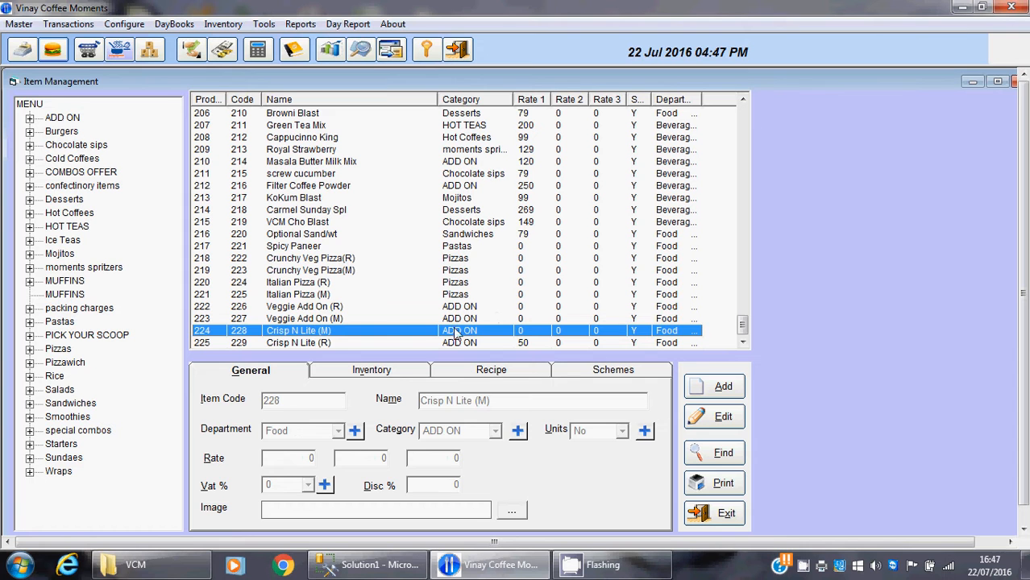
left_click(311, 295)
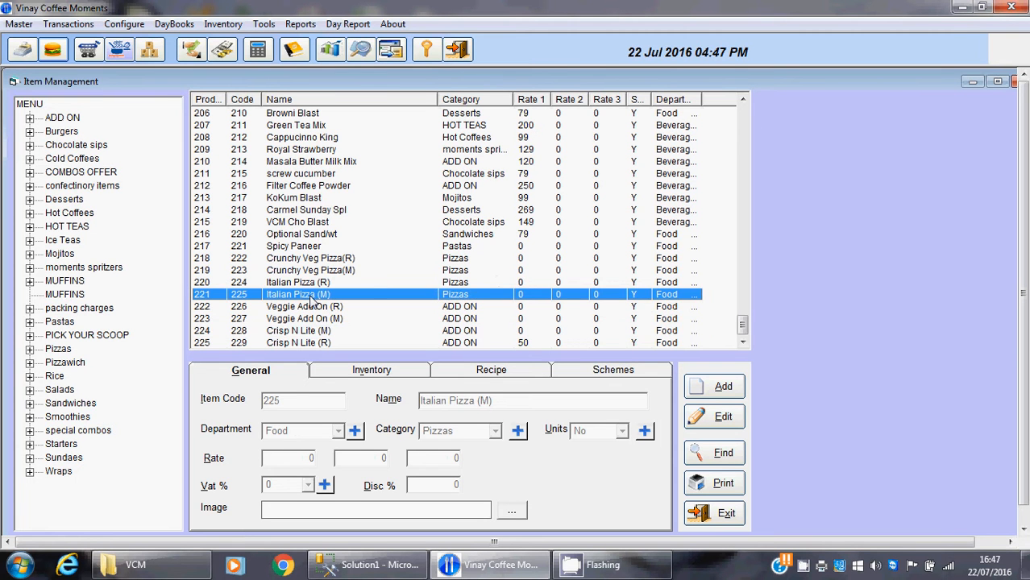
left_click(707, 417)
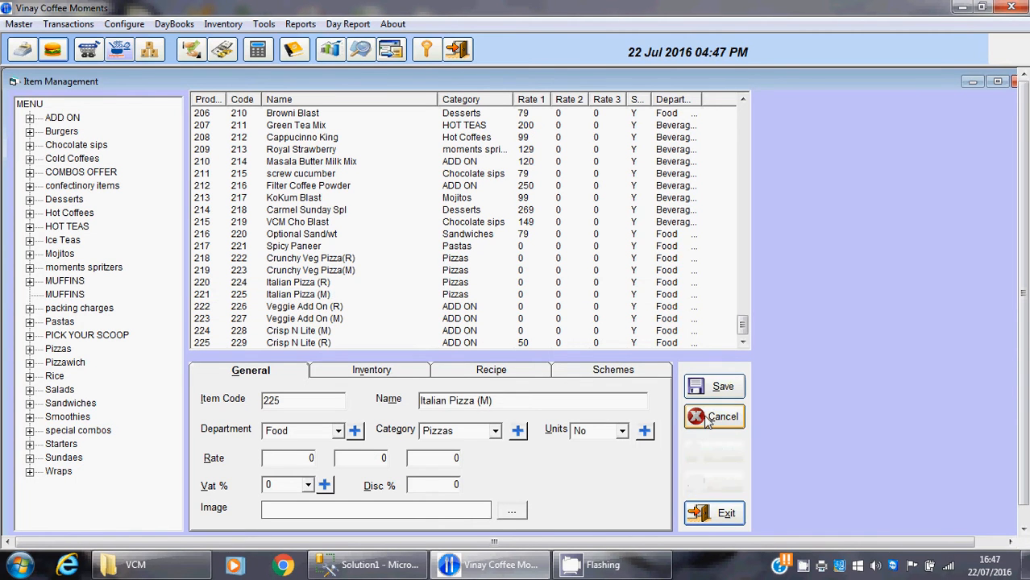
left_click(294, 456)
type("10")
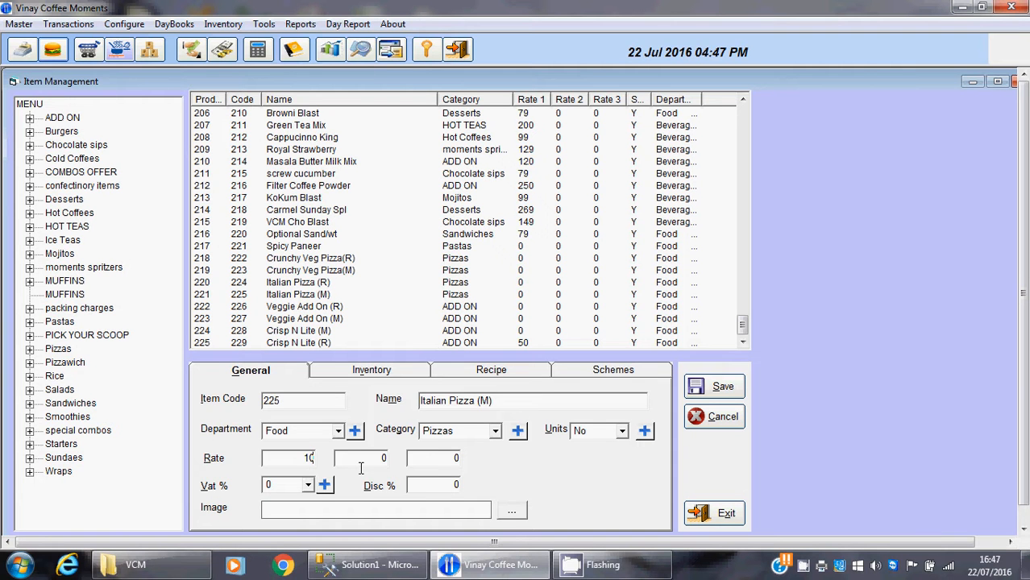
type("0")
key("Tab")
left_click(701, 387)
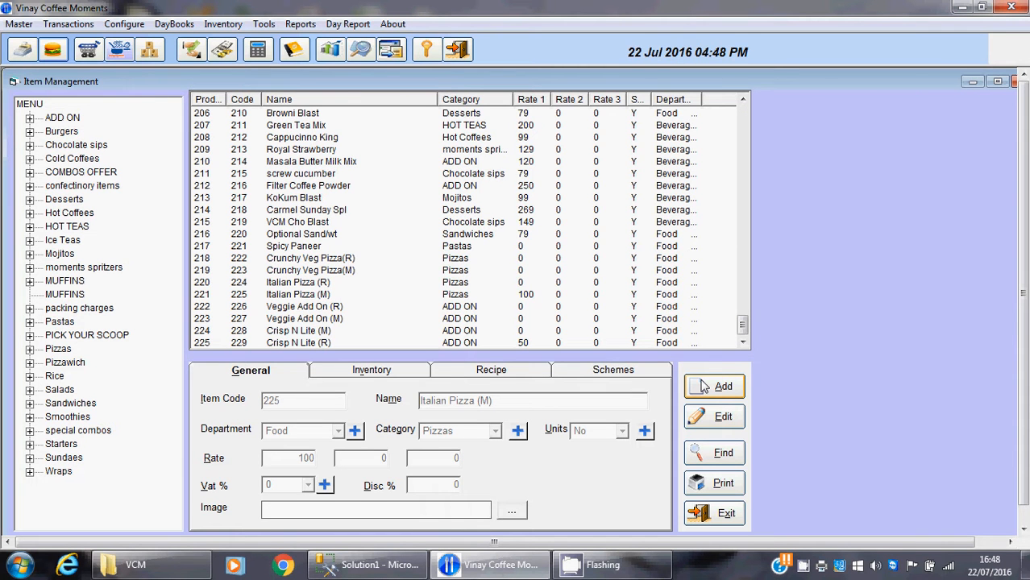
Start a new menu item with item code 230 and the name Fruit Juice
left_click(702, 387)
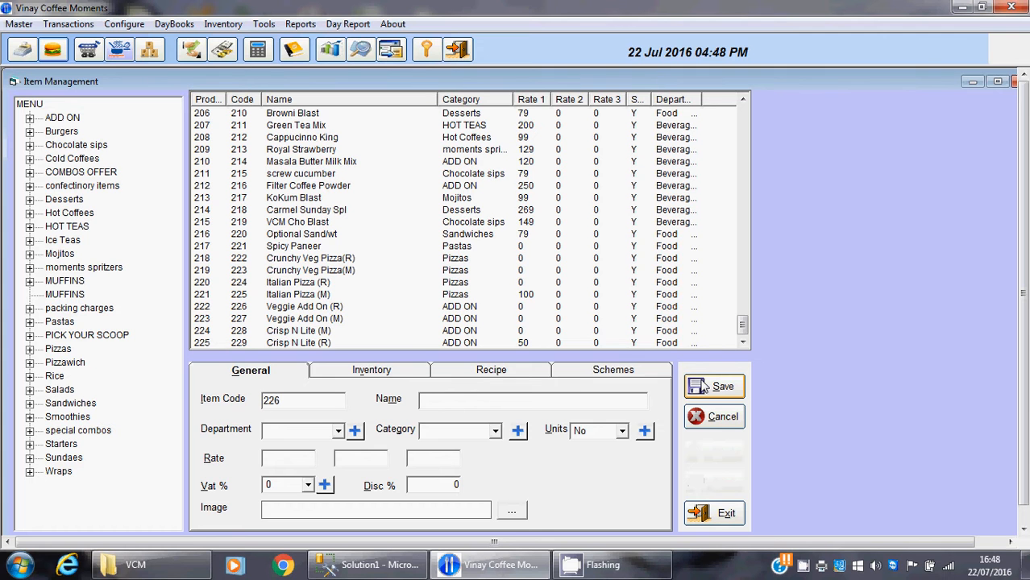
left_click(282, 403)
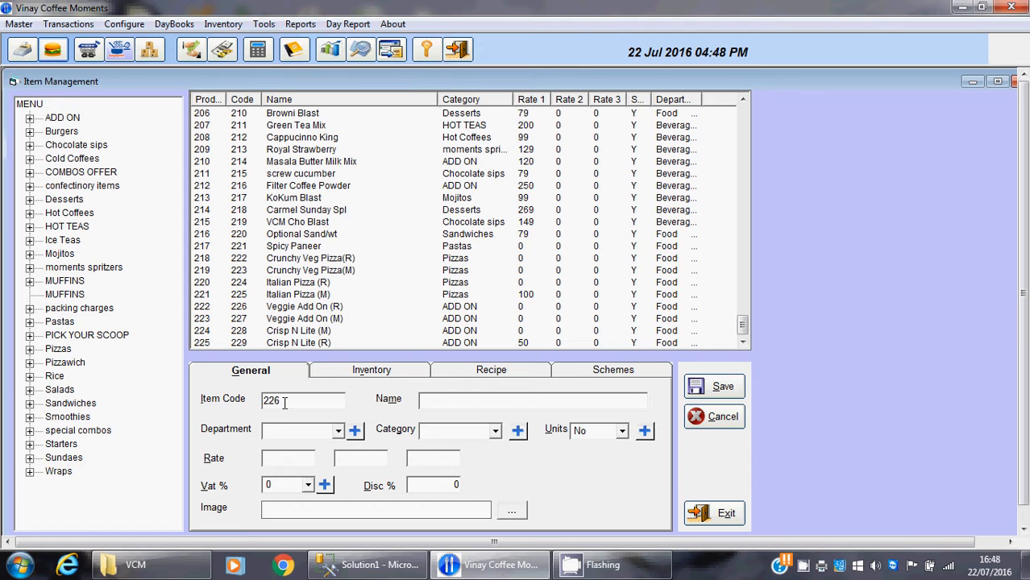
key("BackSpace")
key("BackSpace")
key("BackSpace")
type("230")
key("Tab")
type("Fruit Juice")
Assign the Fruit Juice item to the Beverages department and the ADD ON category
key("Down")
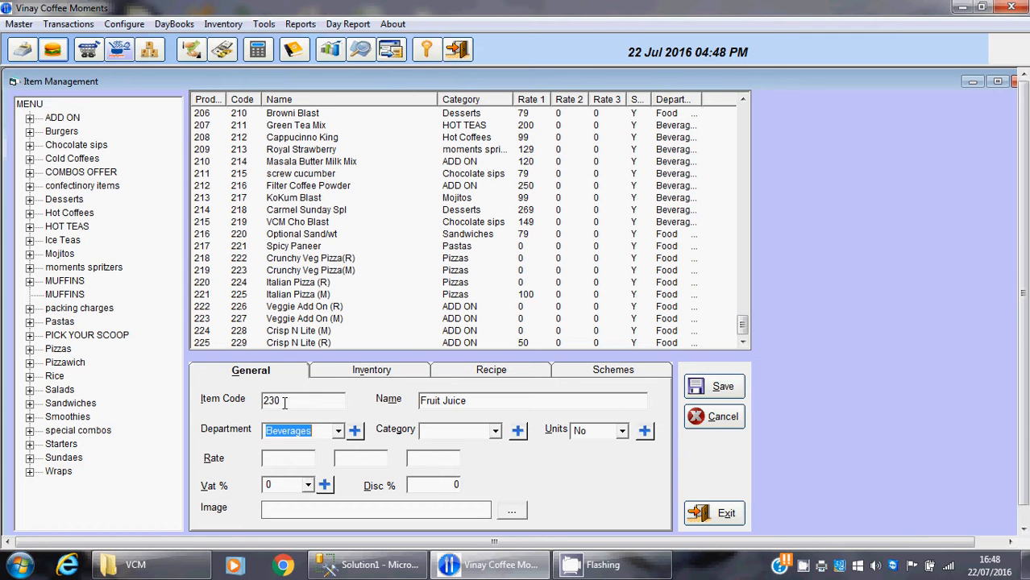
key("Down")
key("Up")
key("Tab")
key("Down")
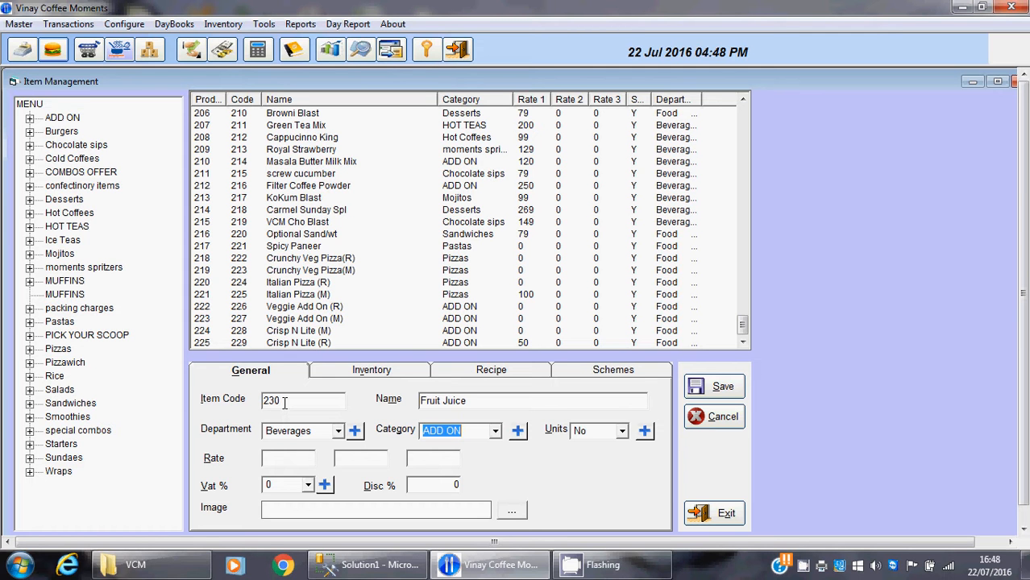
key("Tab")
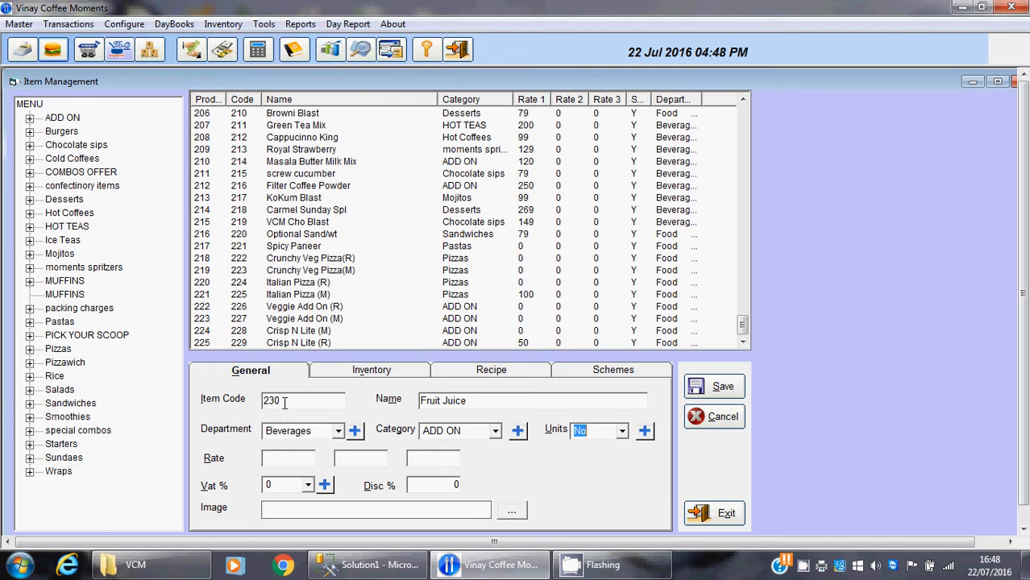
Set the Fruit Juice rates to 250, 0 and 0, save the item and close item management
key("Tab")
type("250")
key("Return")
type("0")
key("Return")
type("0")
key("Return")
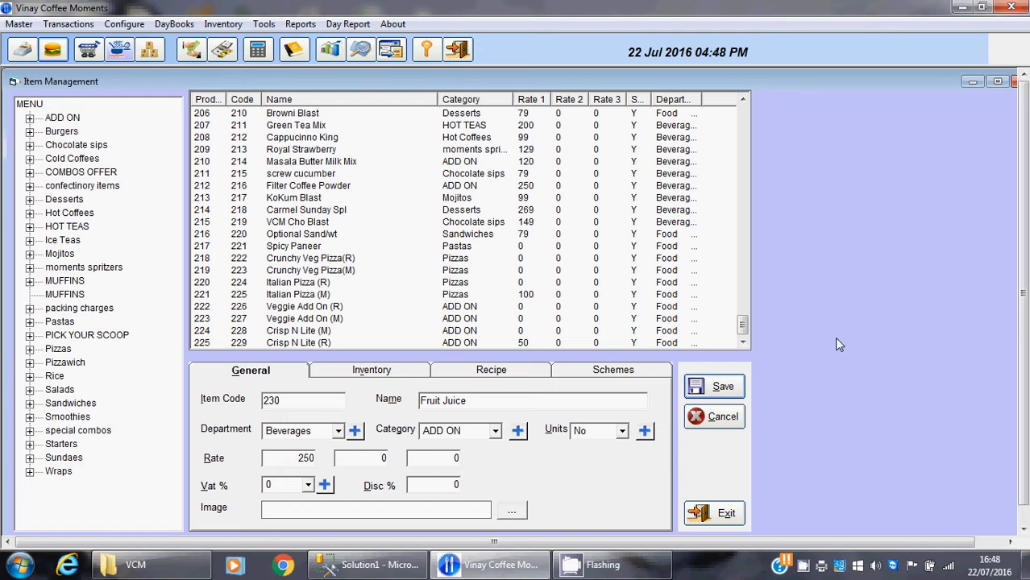
left_click(715, 389)
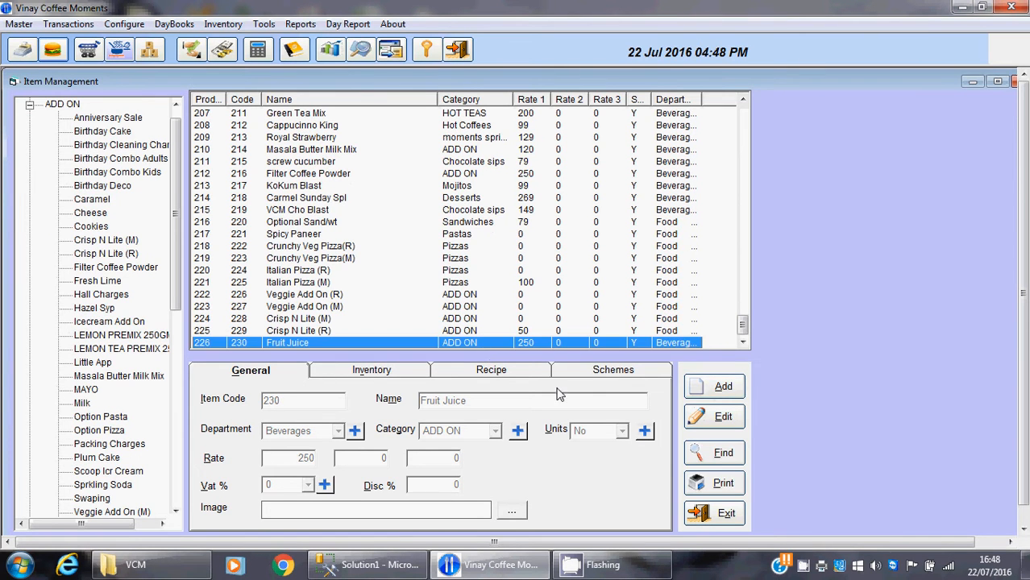
left_click(691, 514)
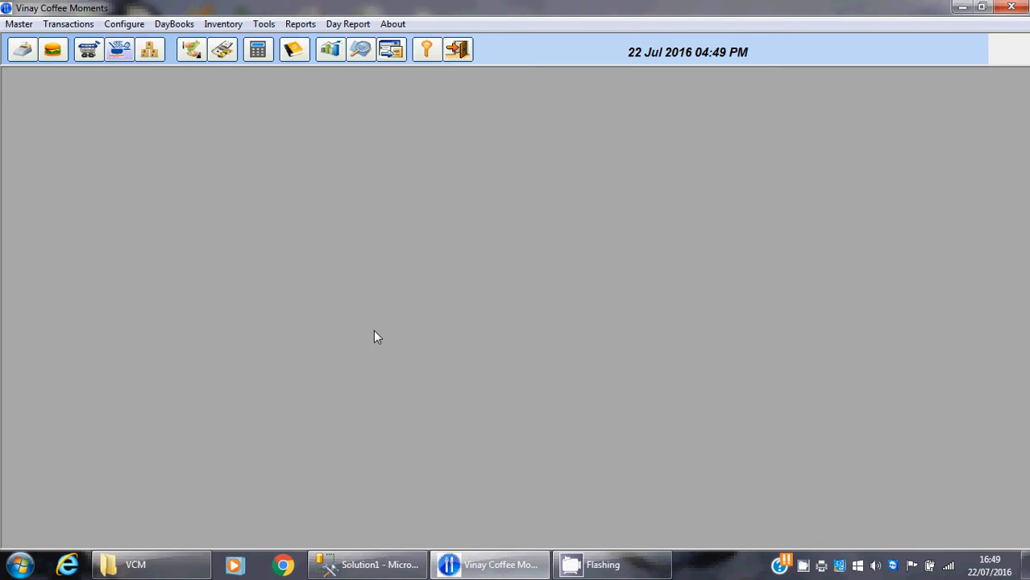
Open a new purchase entry with Main Store as the supplier and bill number 2
left_click(89, 52)
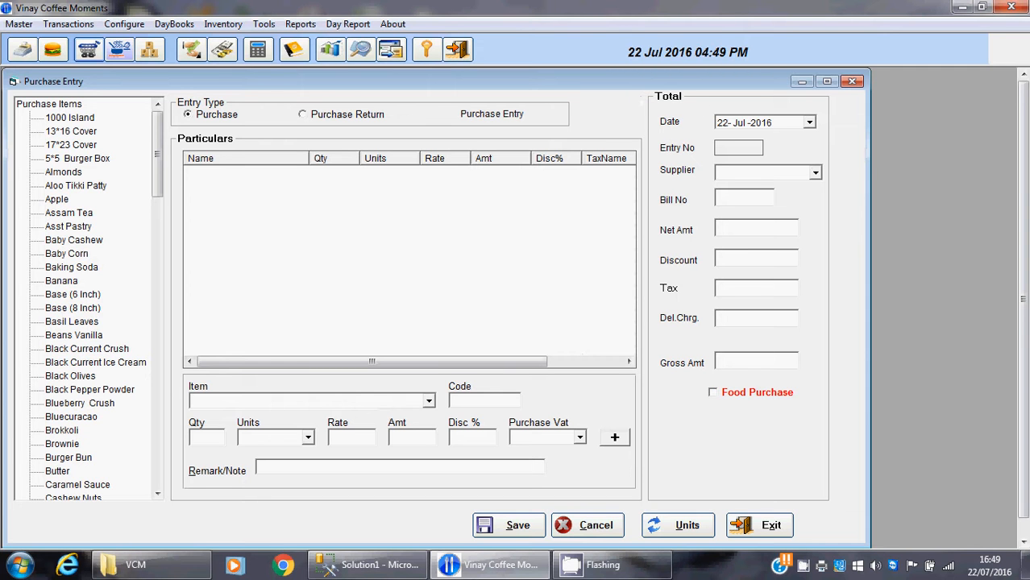
left_click(815, 174)
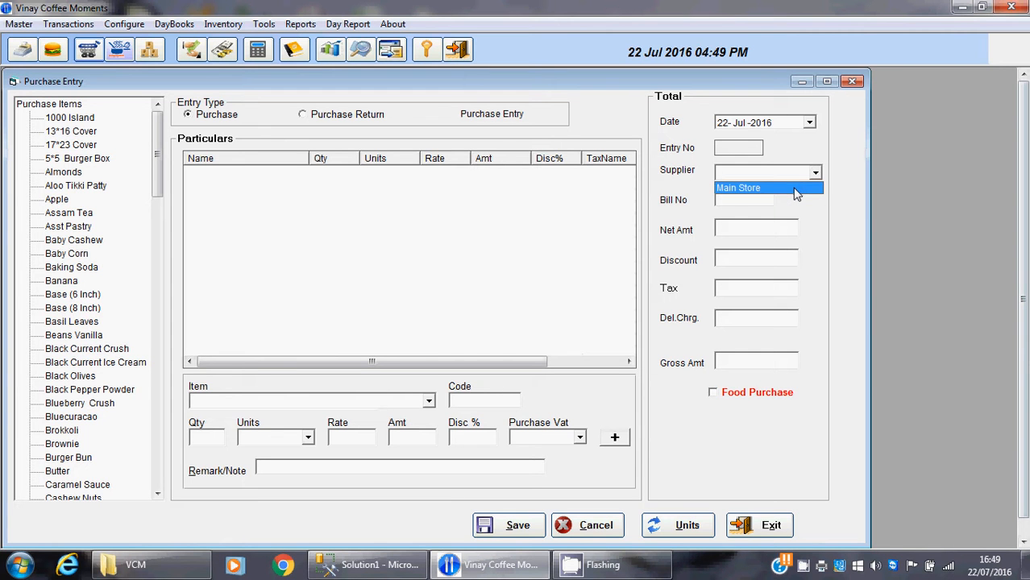
left_click(795, 190)
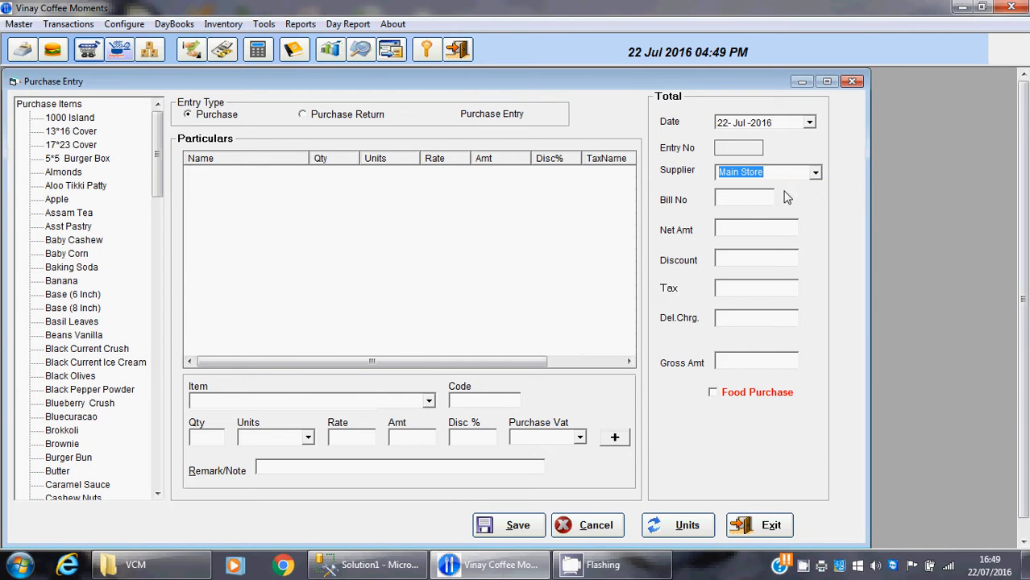
left_click(769, 195)
type("2")
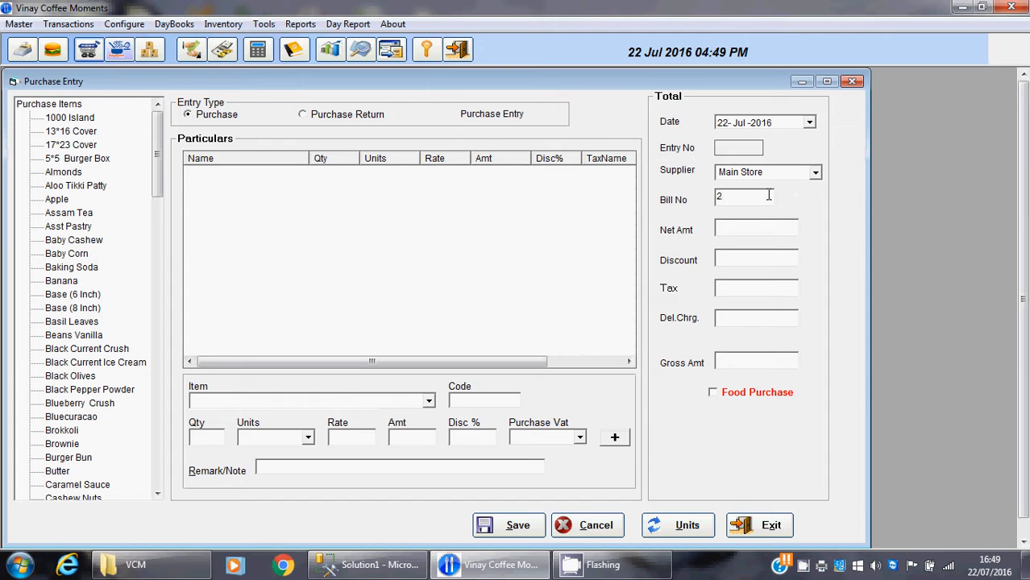
key("Tab")
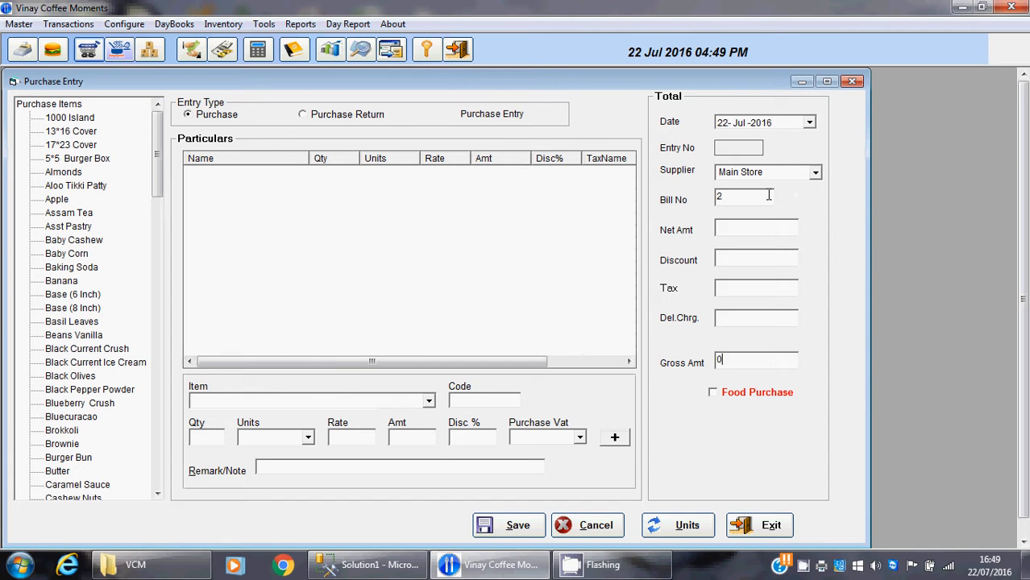
Add Apple to the purchase with a quantity of 1000 gm at a rate of 250
left_click(264, 401)
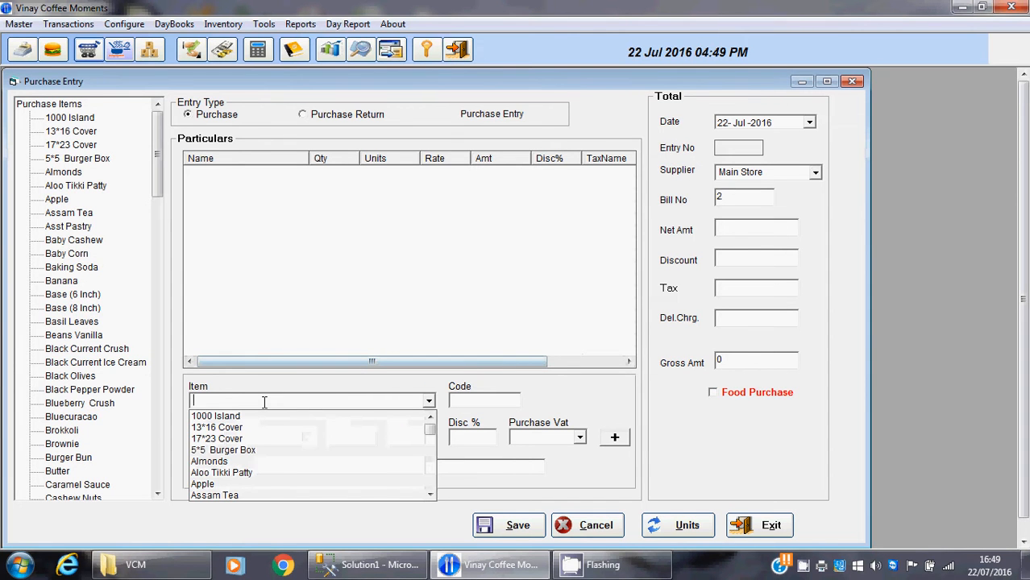
left_click(209, 484)
key("Tab")
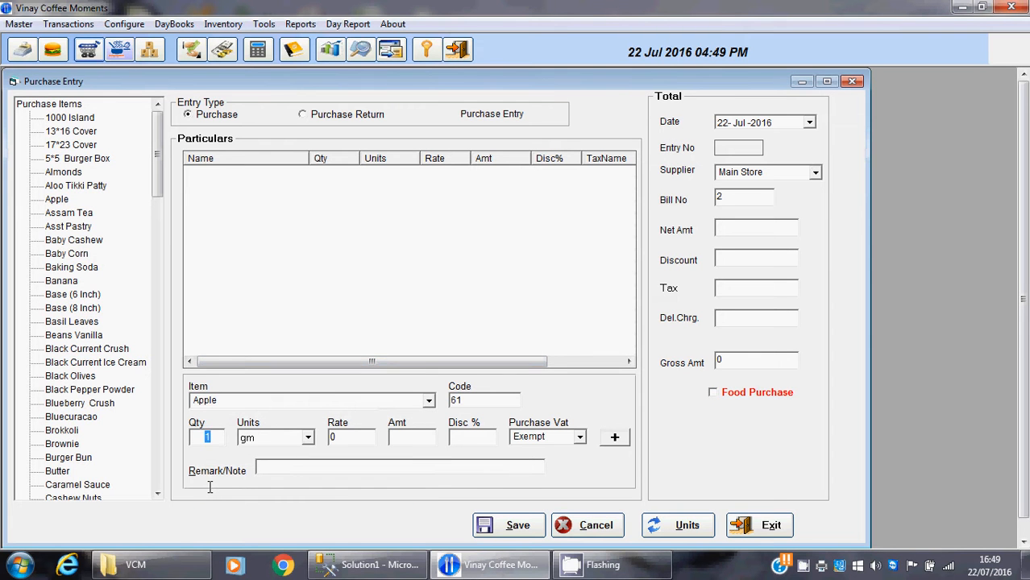
type("100")
key("Tab")
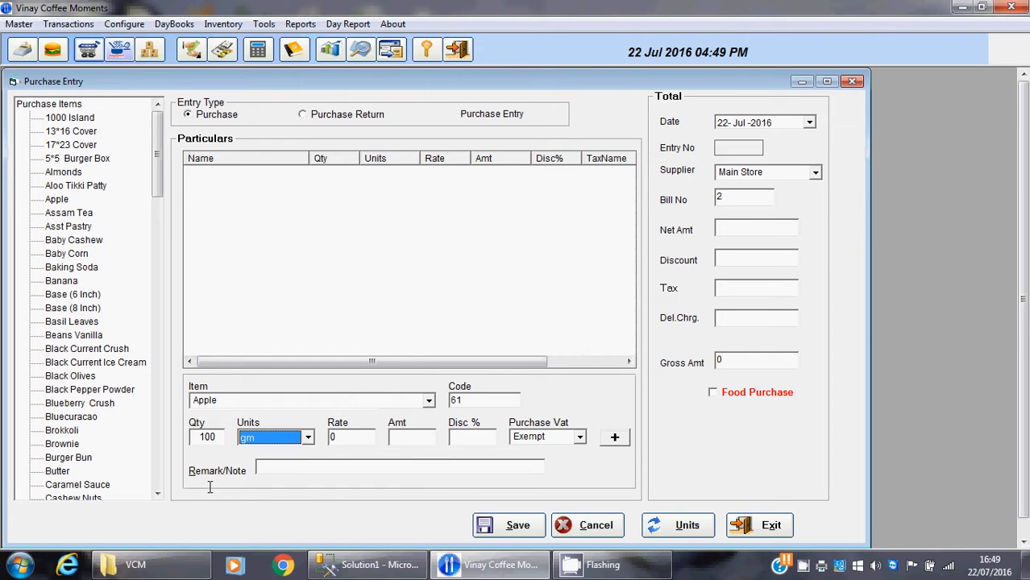
left_click(217, 438)
type("0")
key("Tab")
key("Tab")
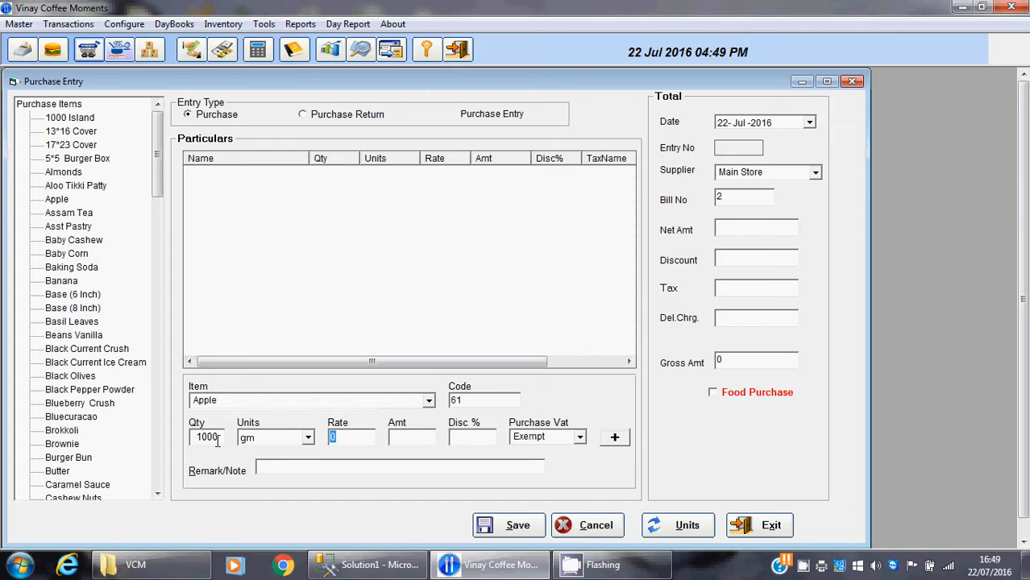
type("250")
key("Tab")
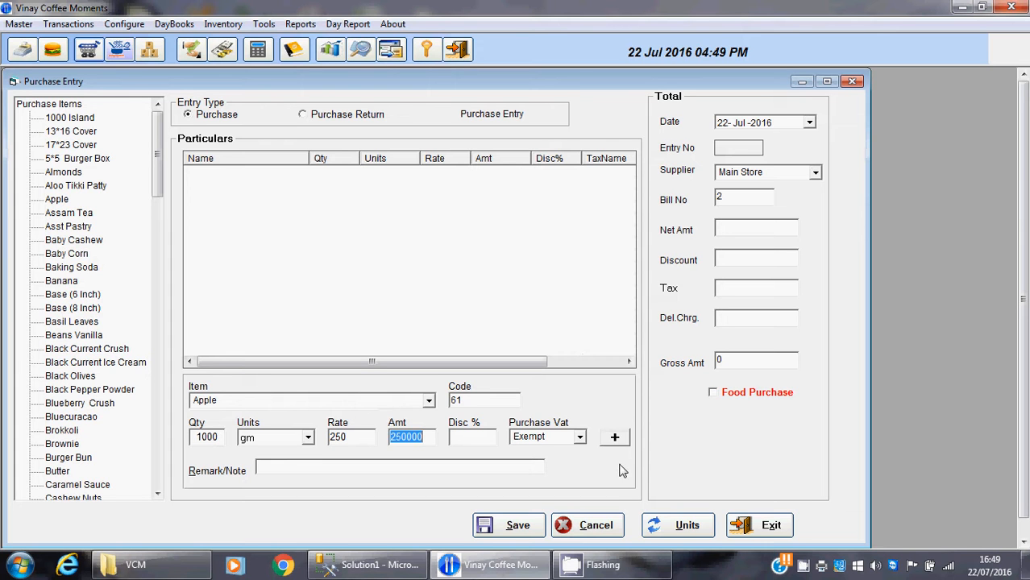
left_click(613, 439)
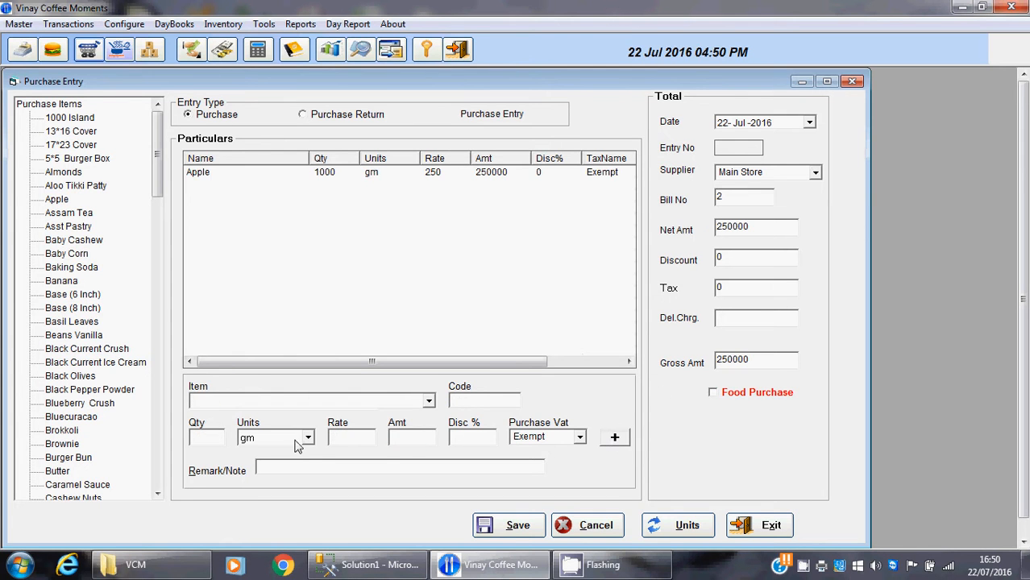
Add Assam Tea to the purchase with a quantity of 100 at a rate of 50
left_click(286, 403)
key("alt+Down")
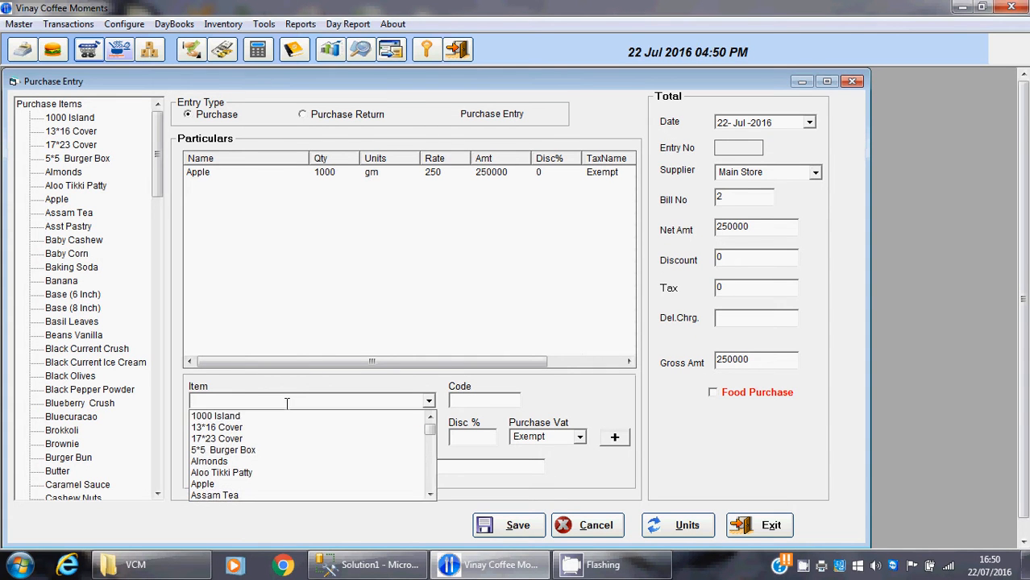
left_click(226, 494)
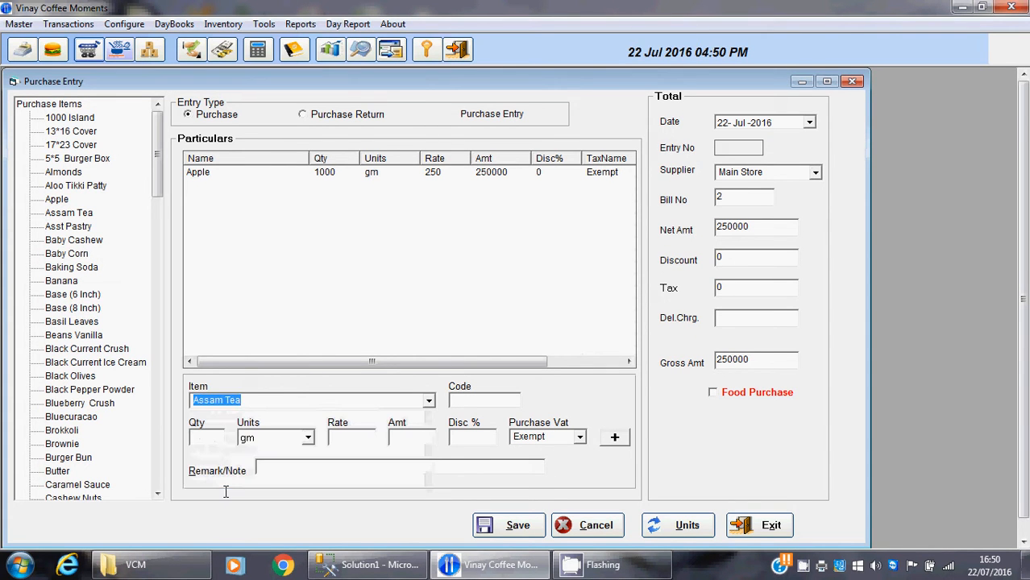
key("Return")
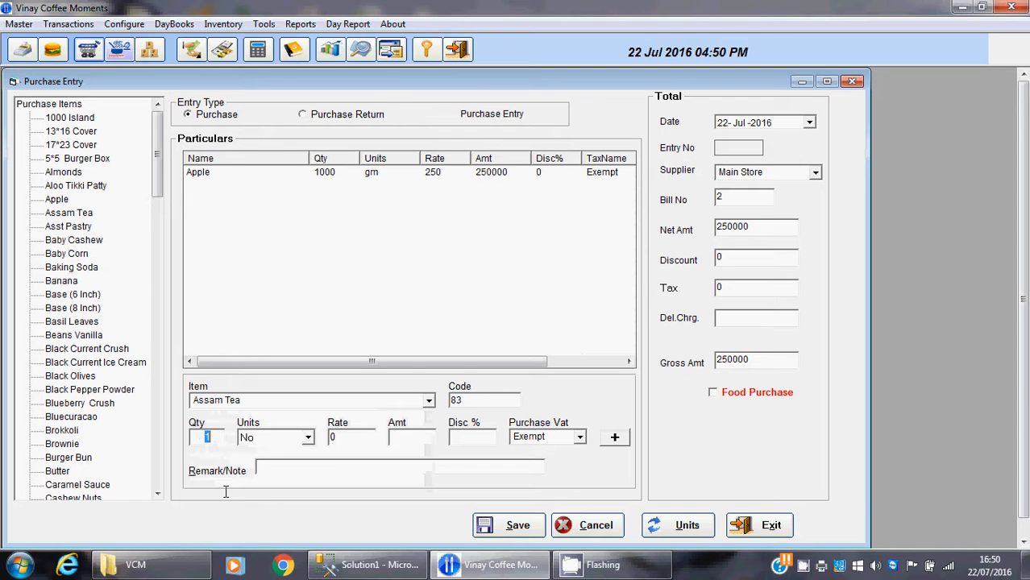
type("100")
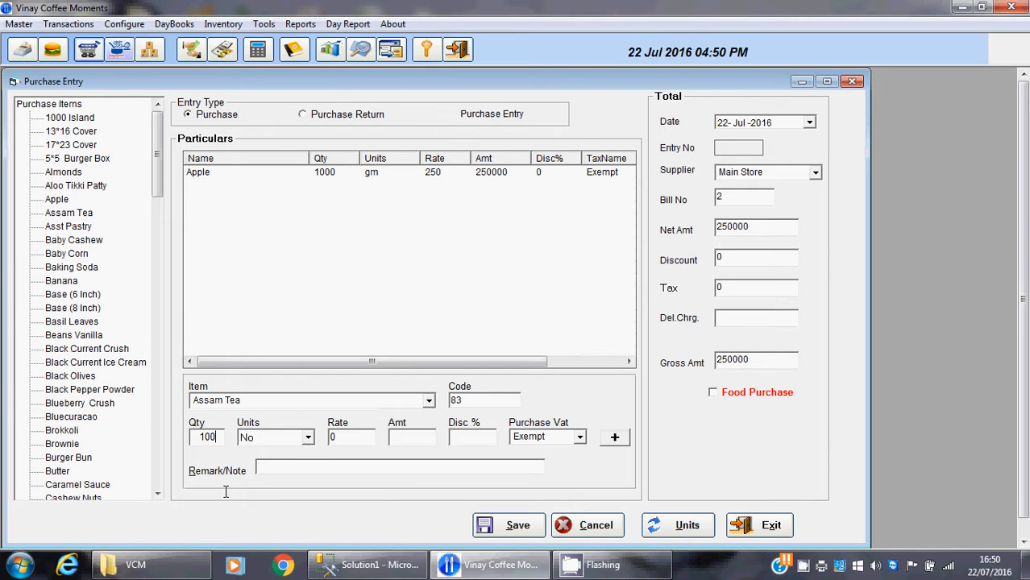
key("Return")
key("Return")
type("1")
key("BackSpace")
type("50")
key("Return")
key("Return")
key("Return")
key("Return")
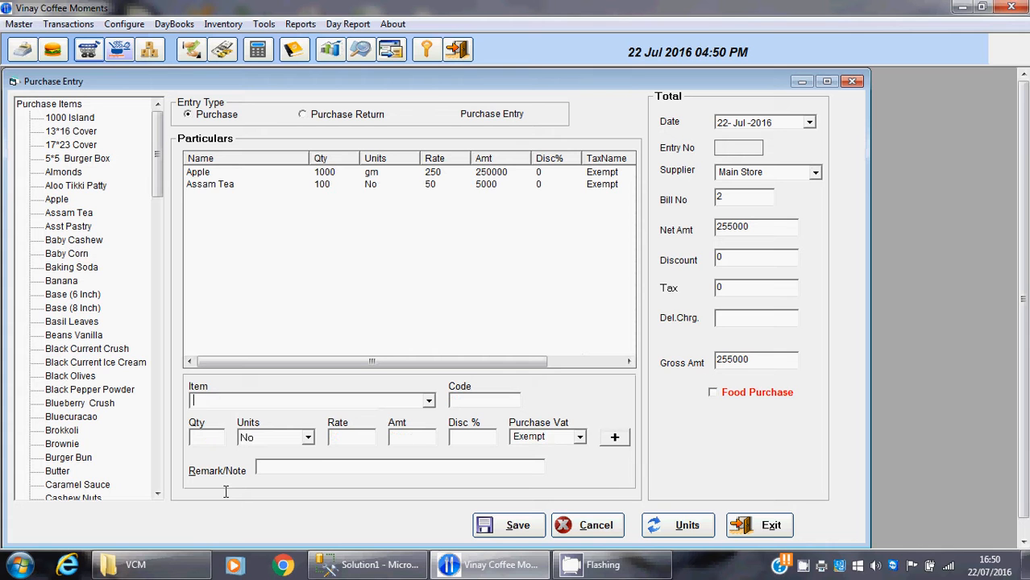
Save the entry as a purchase entry and close the purchase window
left_click(513, 529)
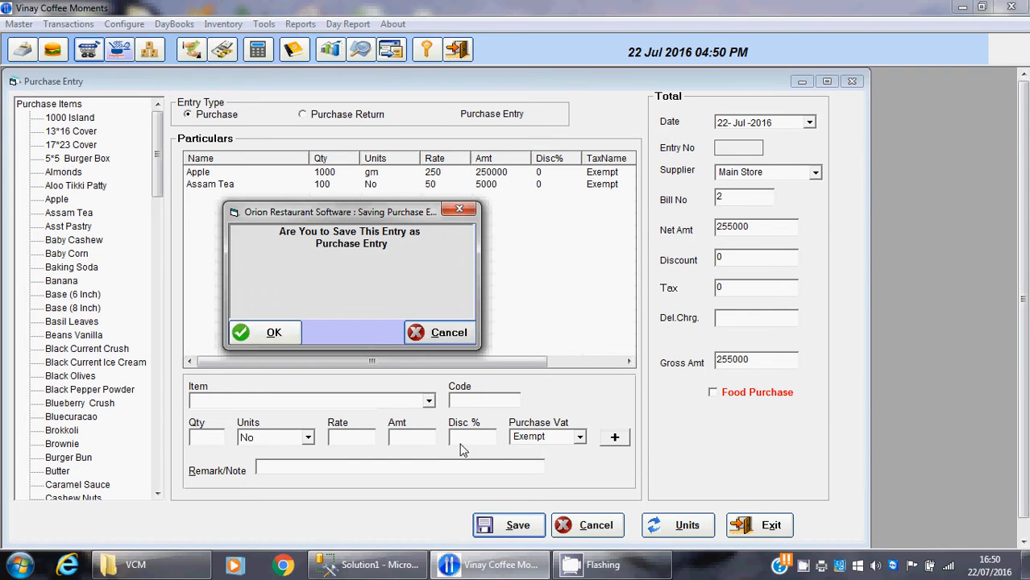
left_click(273, 334)
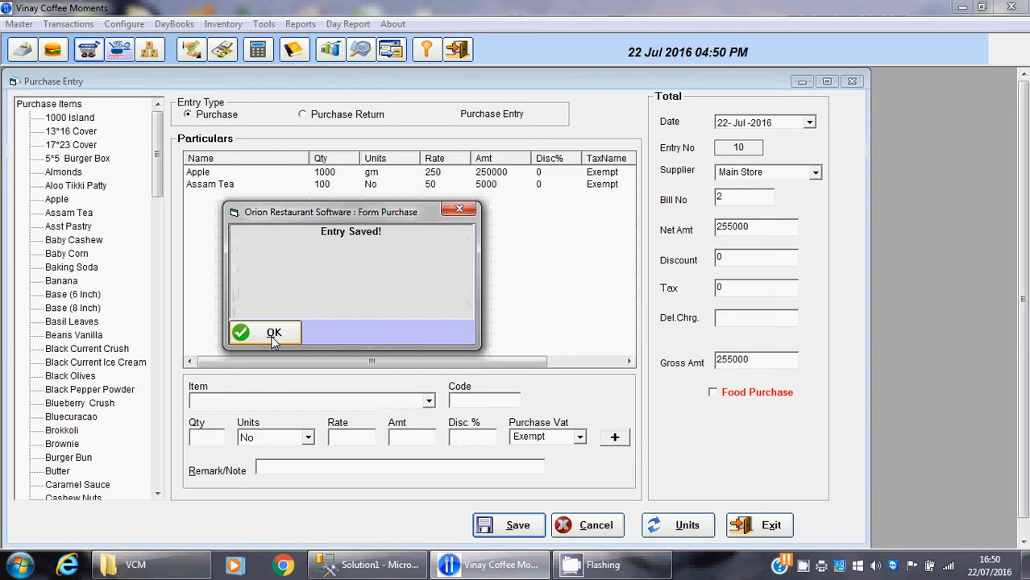
left_click(273, 333)
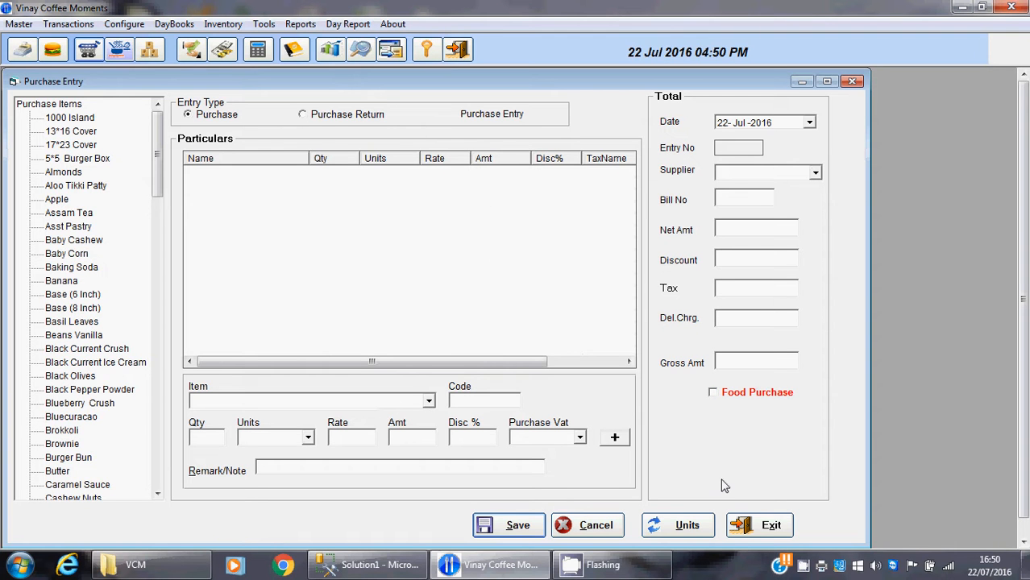
left_click(760, 526)
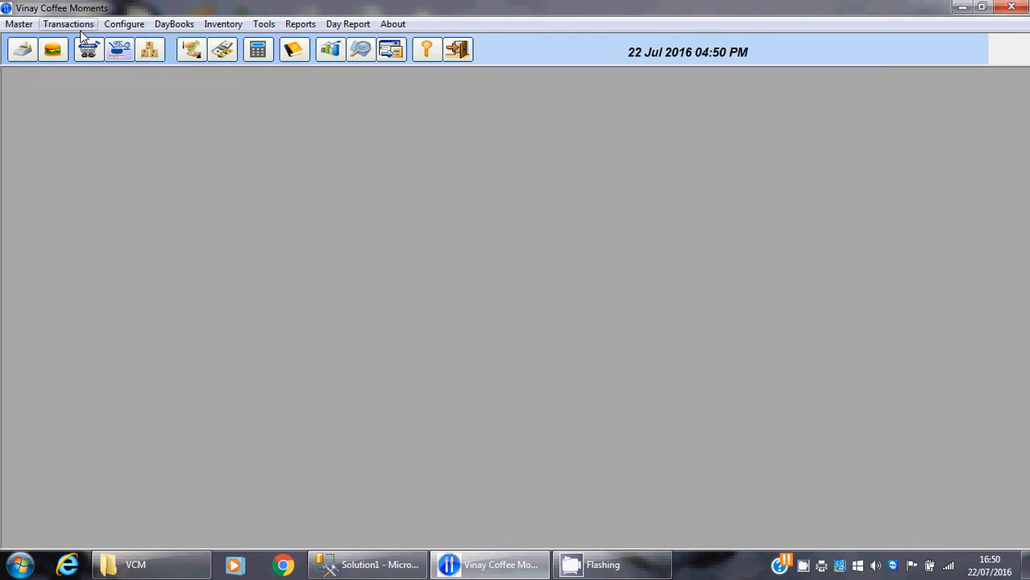
Open the stock report, check the current stock of Apple and Assam Tea, and close the report
left_click(149, 51)
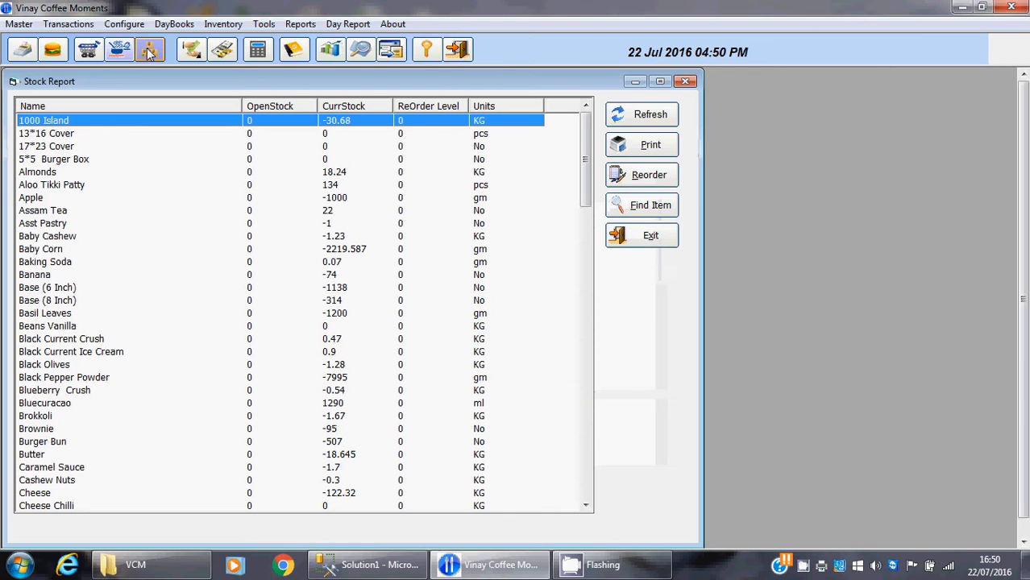
left_click(249, 135)
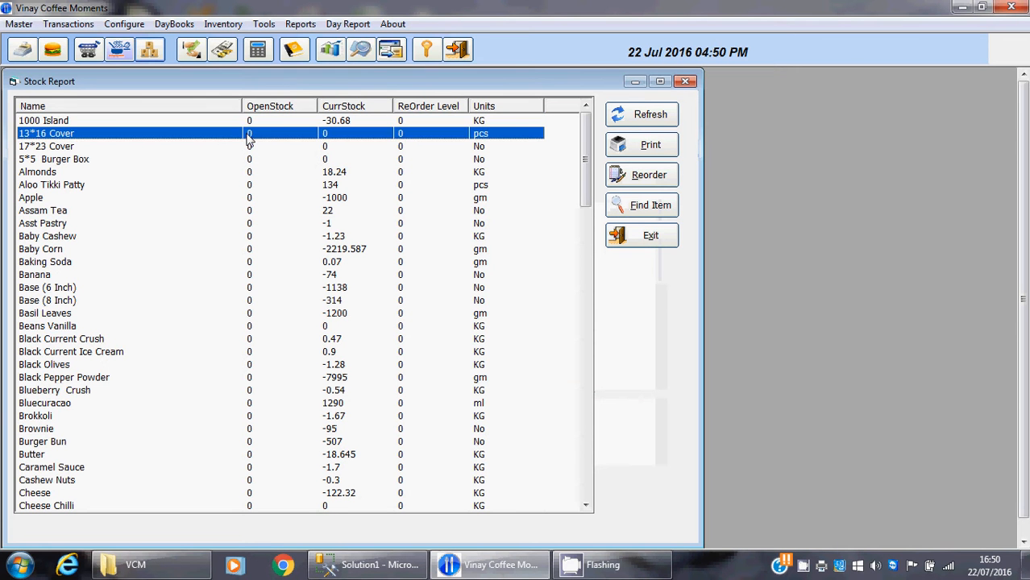
left_click(249, 200)
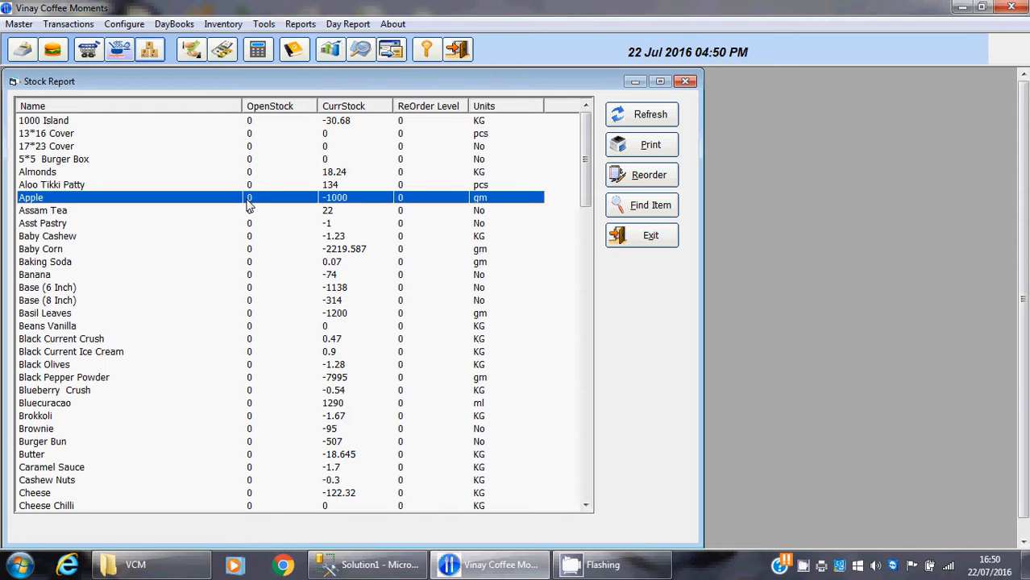
left_click(325, 213)
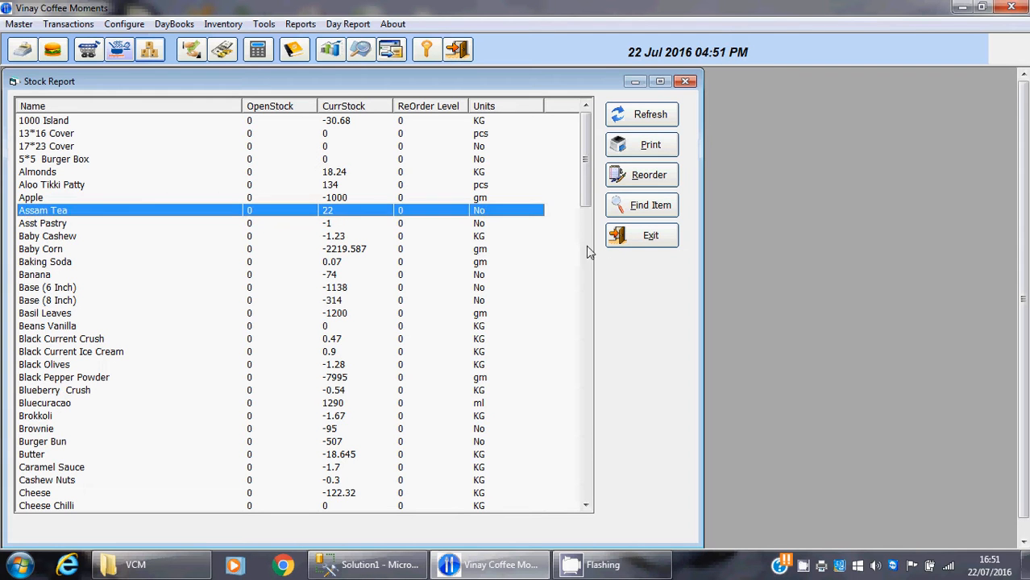
left_click(642, 245)
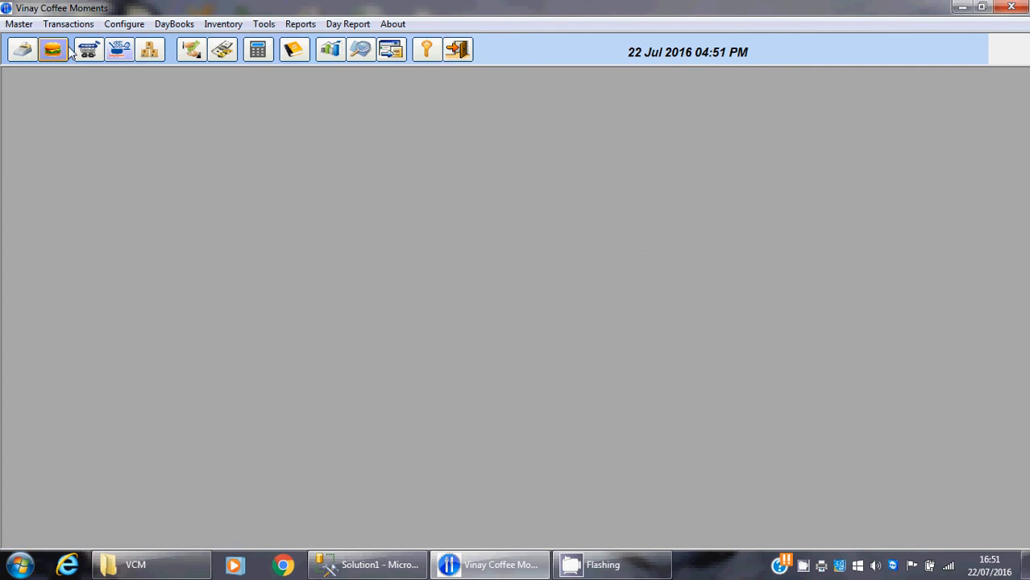
Start a new purchase entry with Main Store as the supplier and 3 as the bill number
left_click(95, 50)
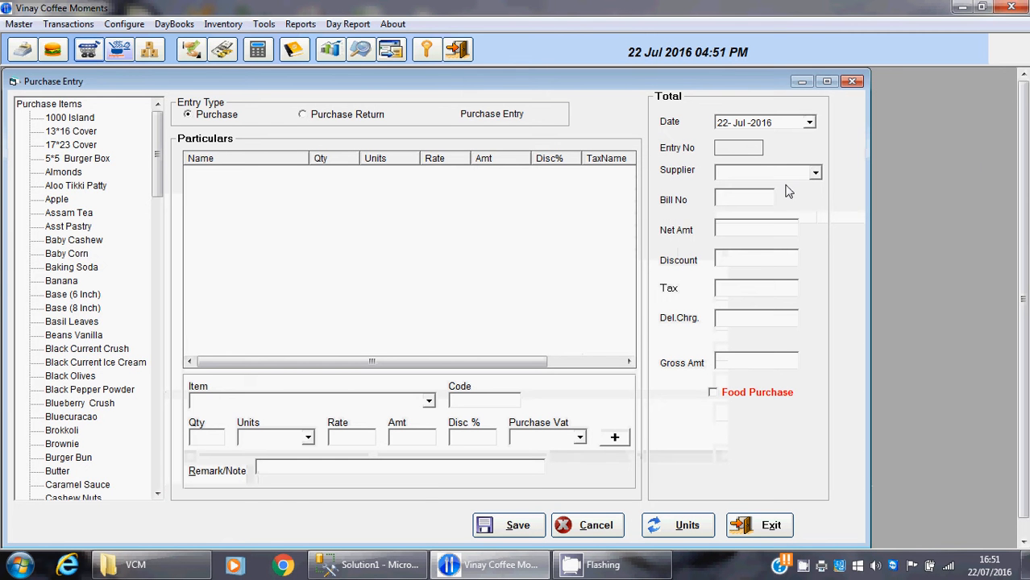
left_click(817, 170)
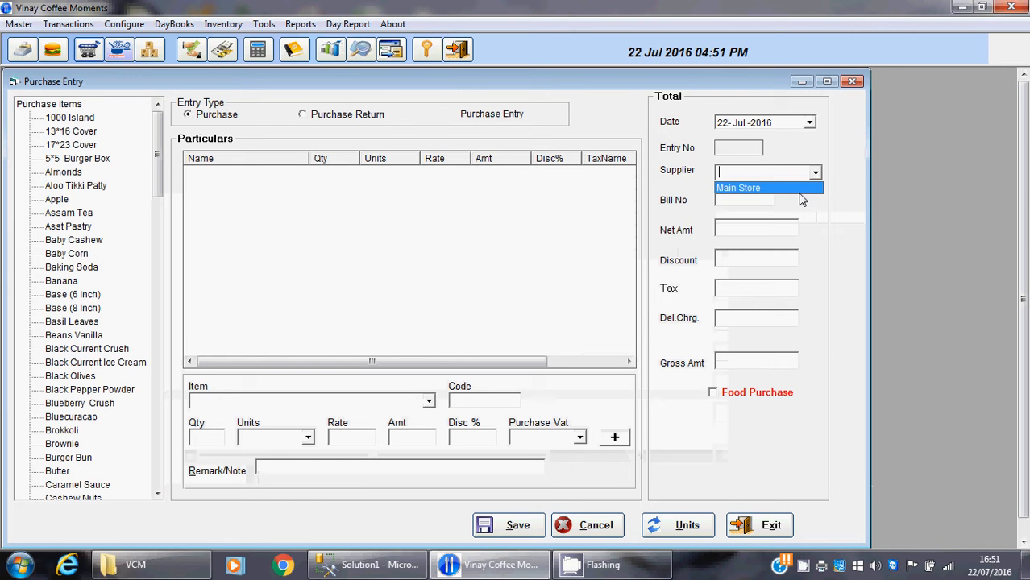
left_click(802, 191)
left_click(766, 196)
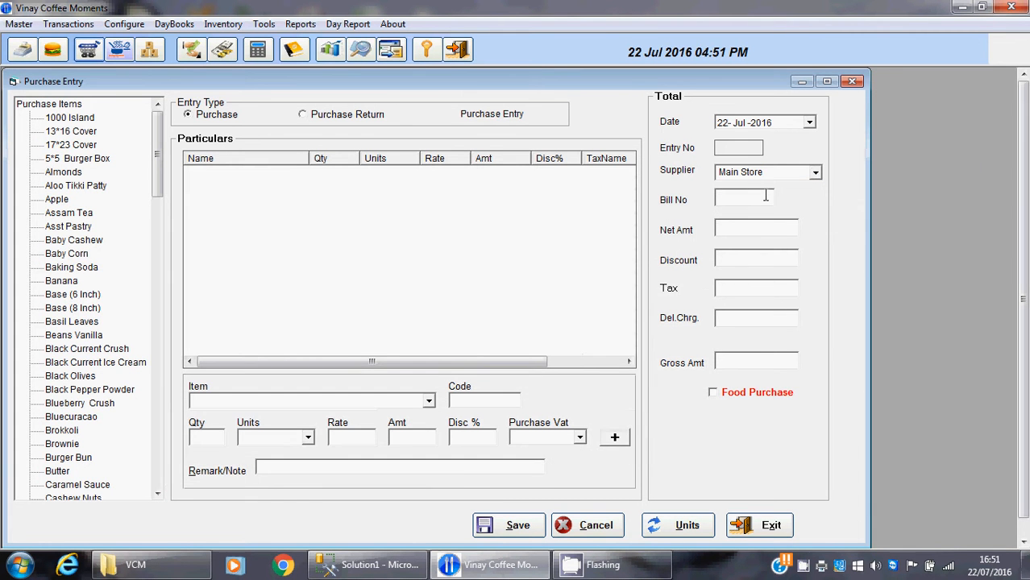
type("3")
Add 100 units of Assam Tea at a rate of 50 to the Main Store purchase
left_click(364, 403)
type("Assam Tea")
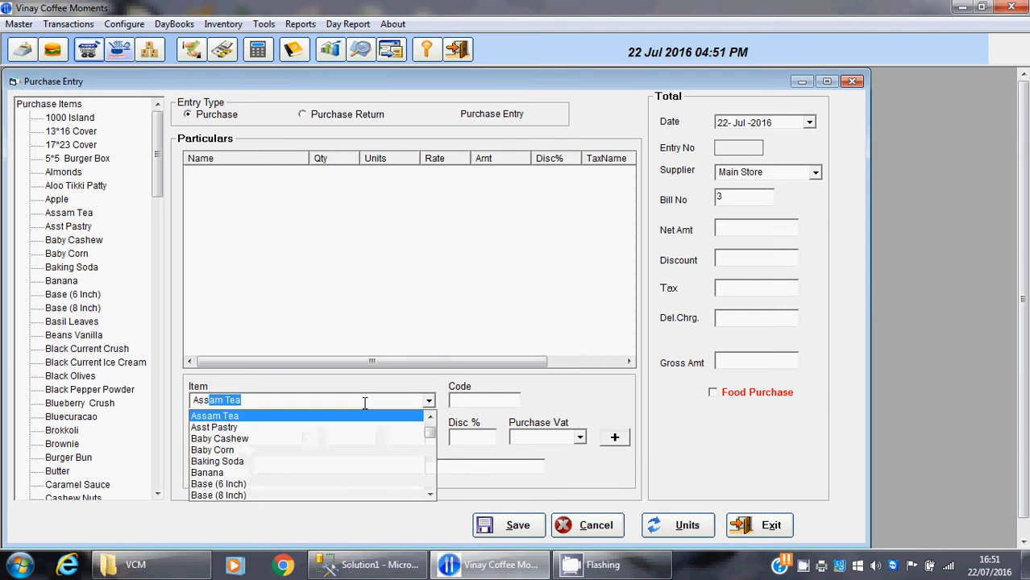
key("Return")
type("1")
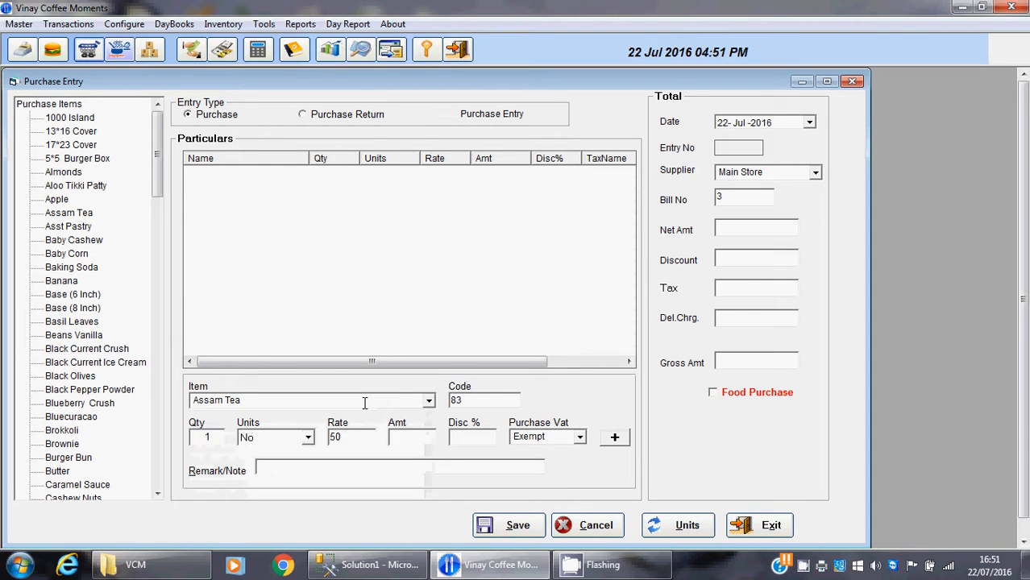
type("00")
key("Return")
key("Return")
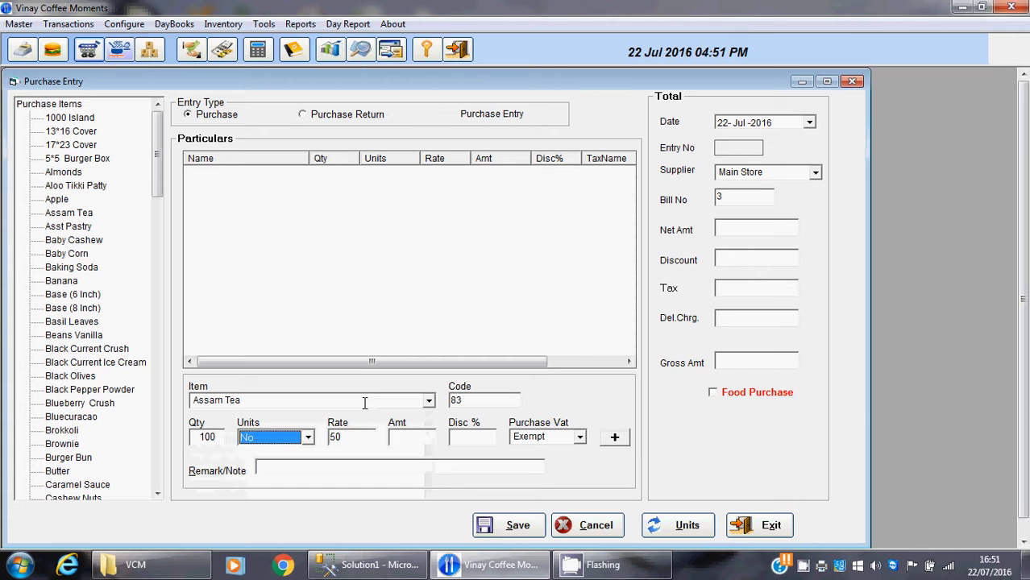
key("Return")
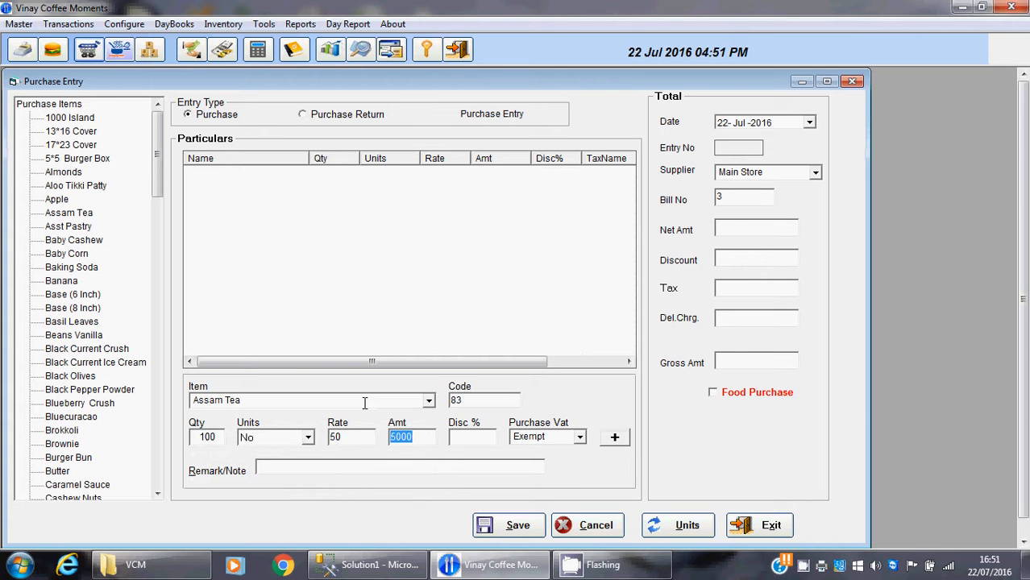
left_click(620, 442)
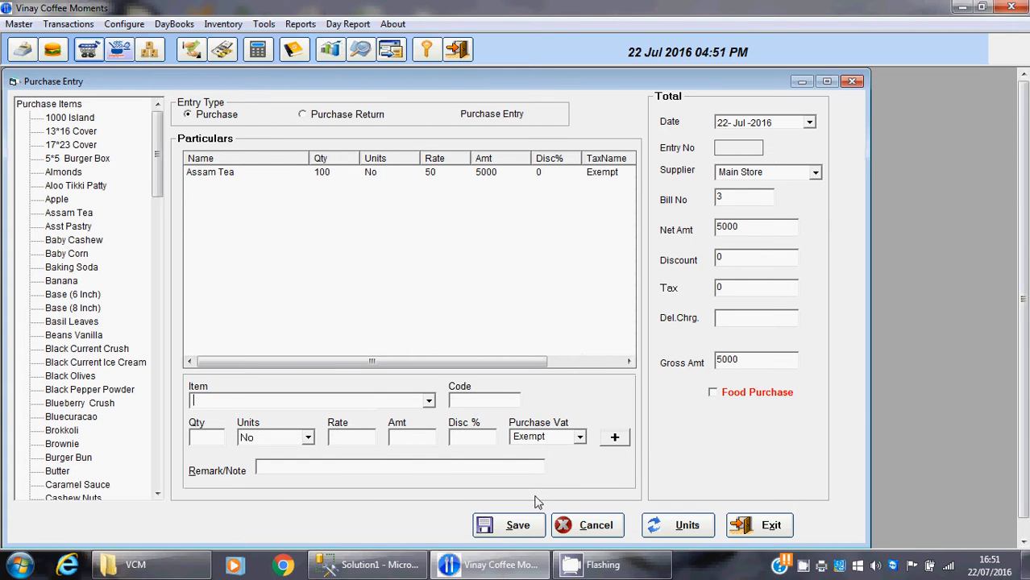
Save the Main Store bill as a purchase entry and exit the purchase window
left_click(516, 532)
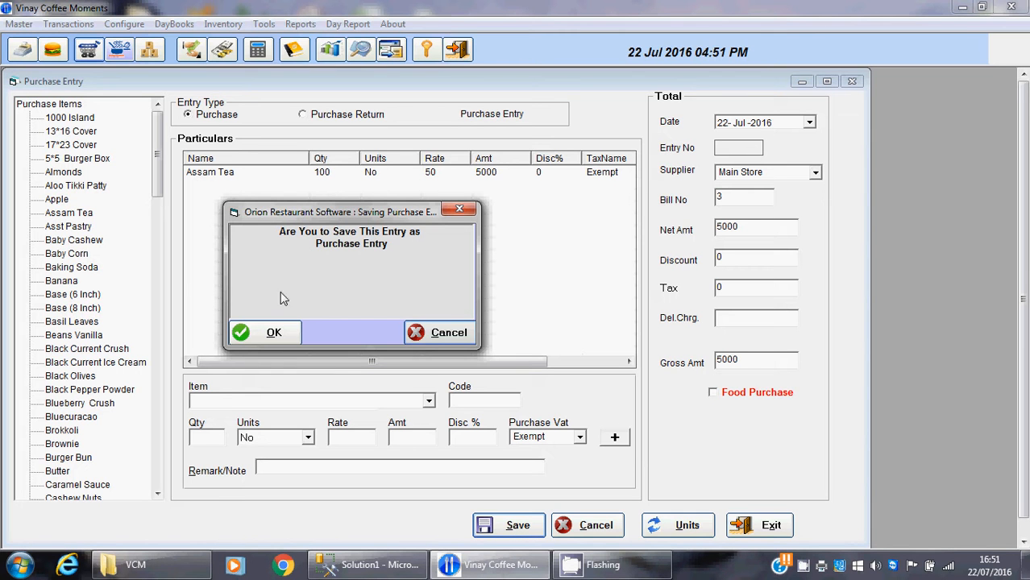
left_click(266, 333)
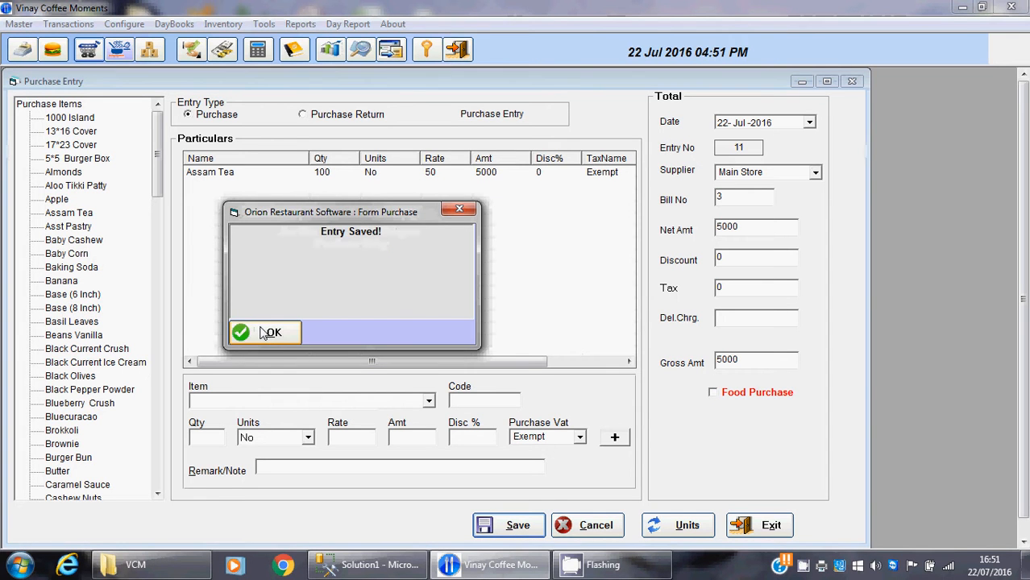
left_click(266, 333)
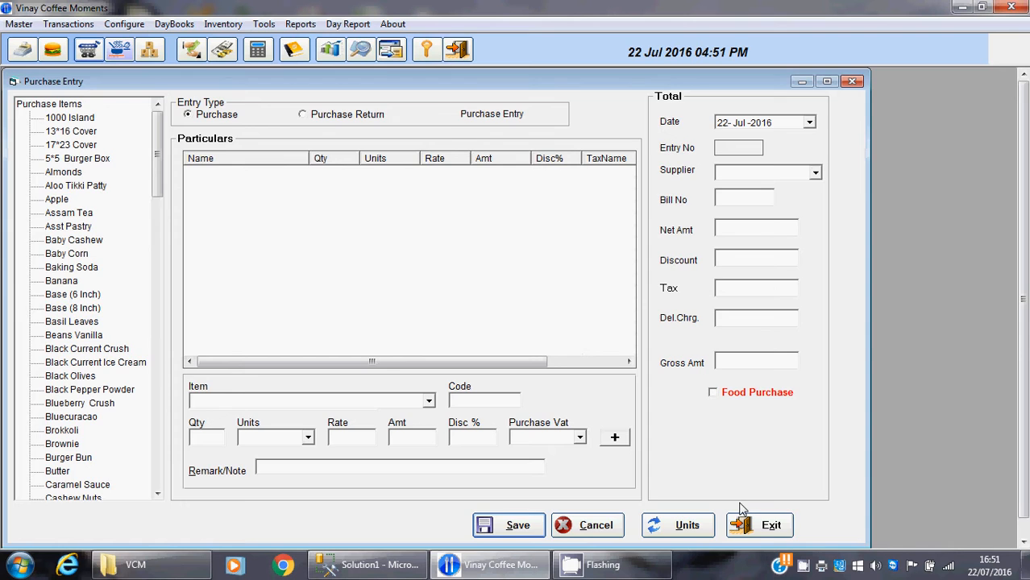
left_click(763, 526)
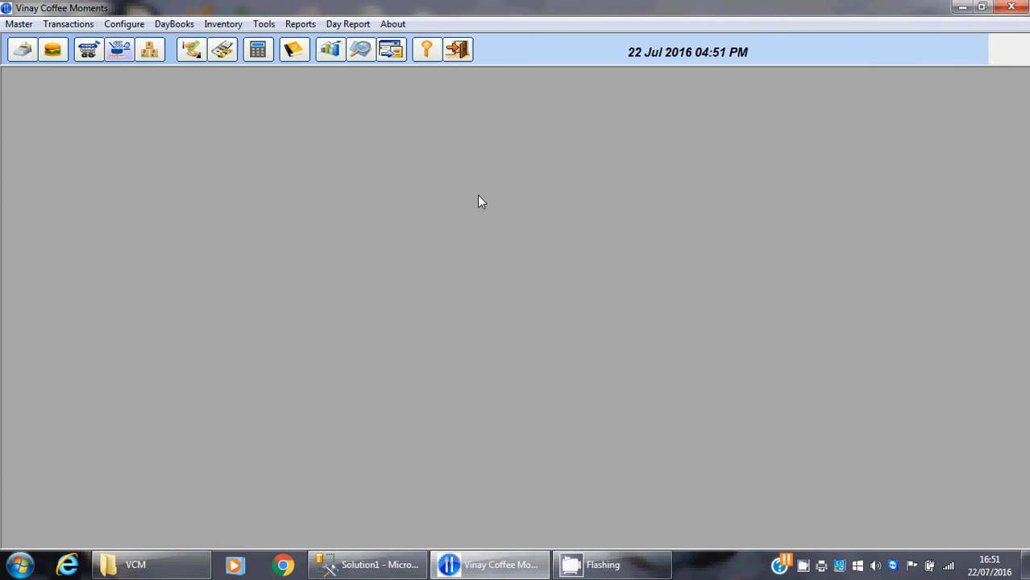
Check the current stock of Assam Tea in the stock report, then close the report
left_click(152, 50)
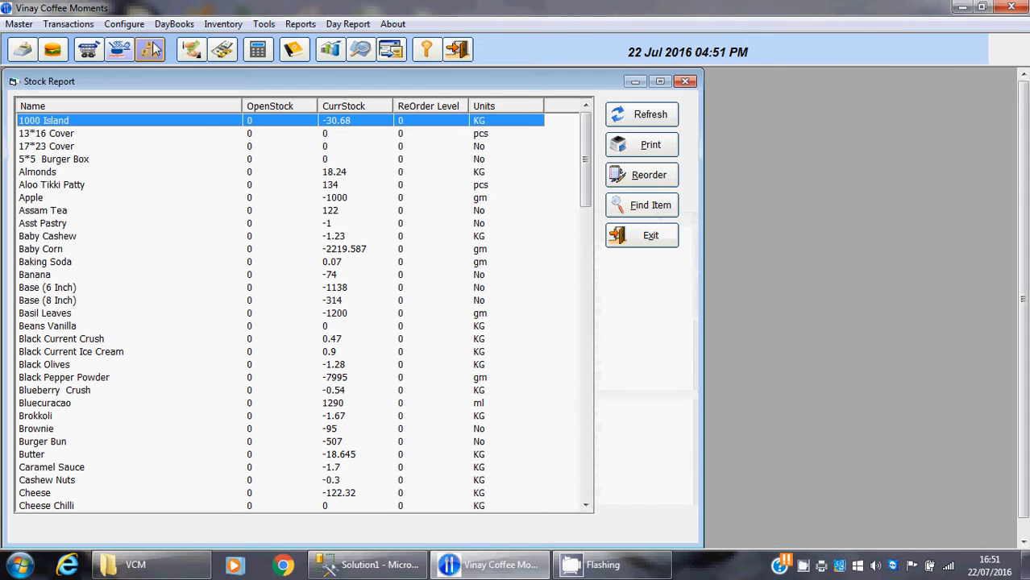
left_click(329, 212)
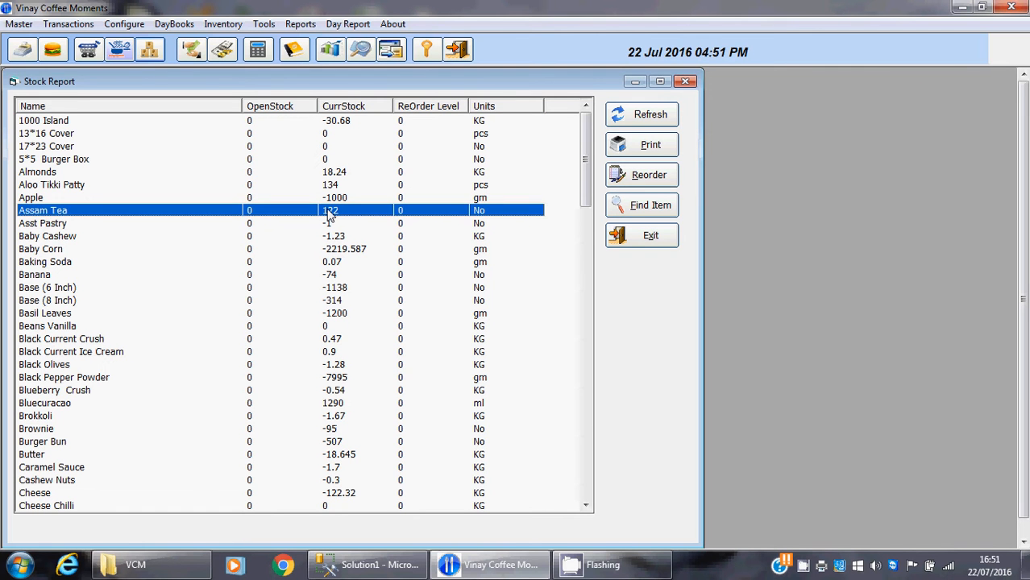
left_click(508, 172)
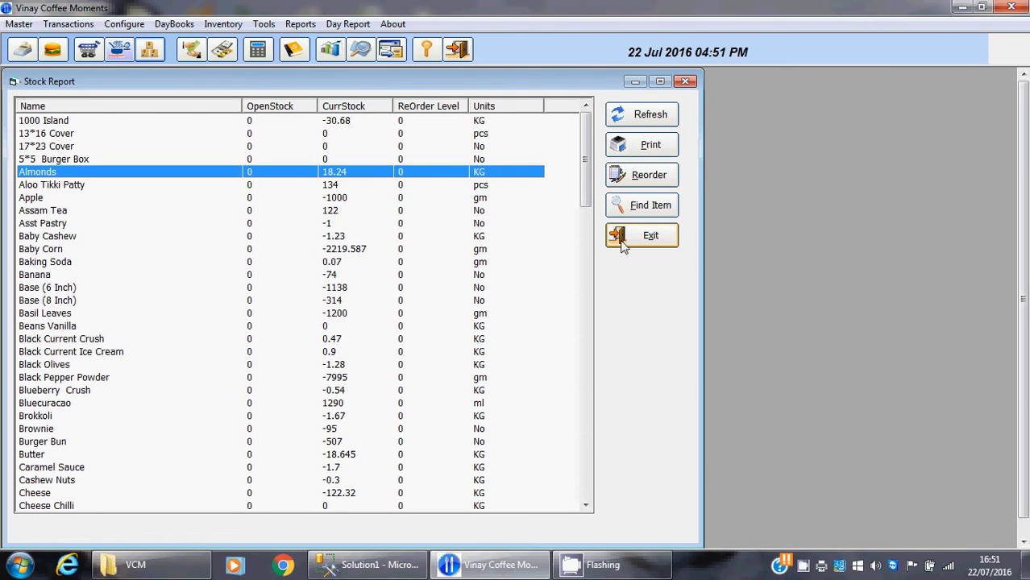
left_click(621, 242)
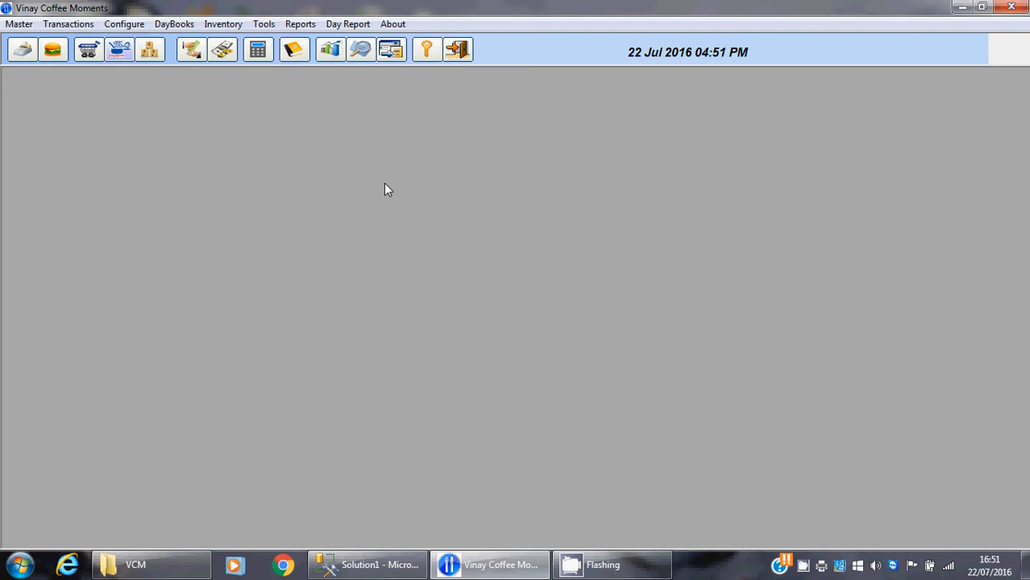
Open recipe management and load the menu item Asst Pastry for recipe entry
left_click(13, 28)
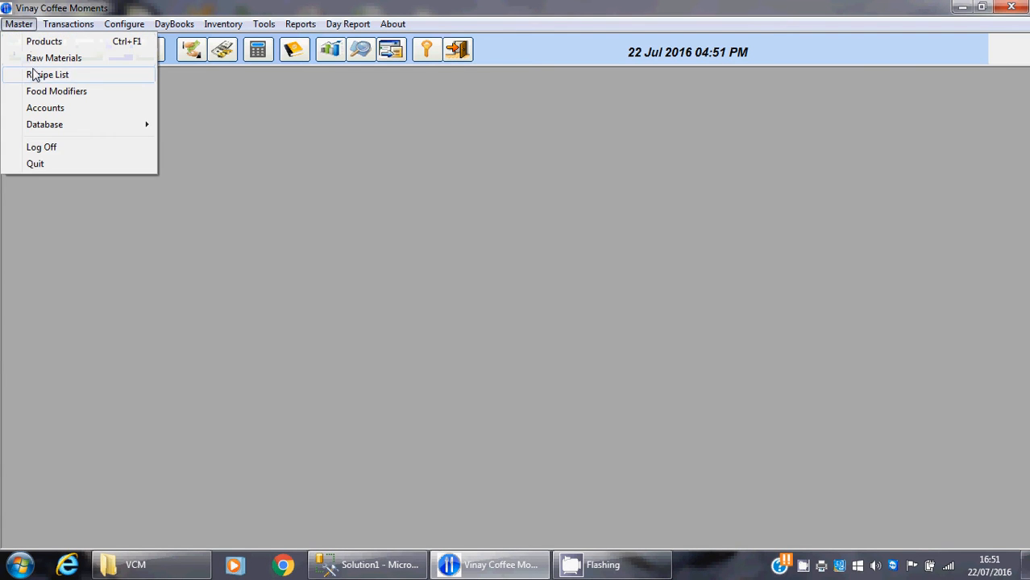
left_click(34, 76)
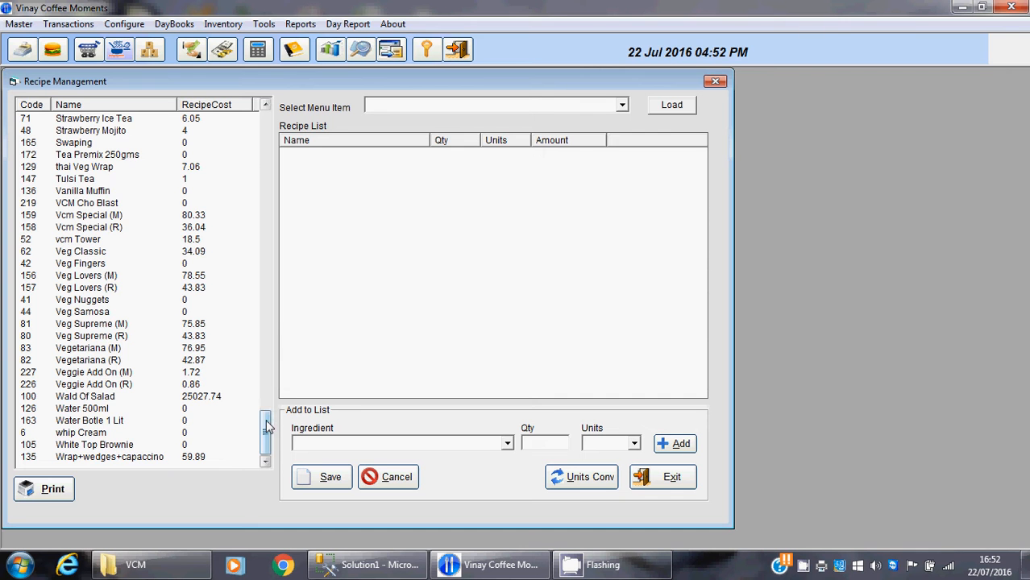
left_click_drag(268, 427, 291, 113)
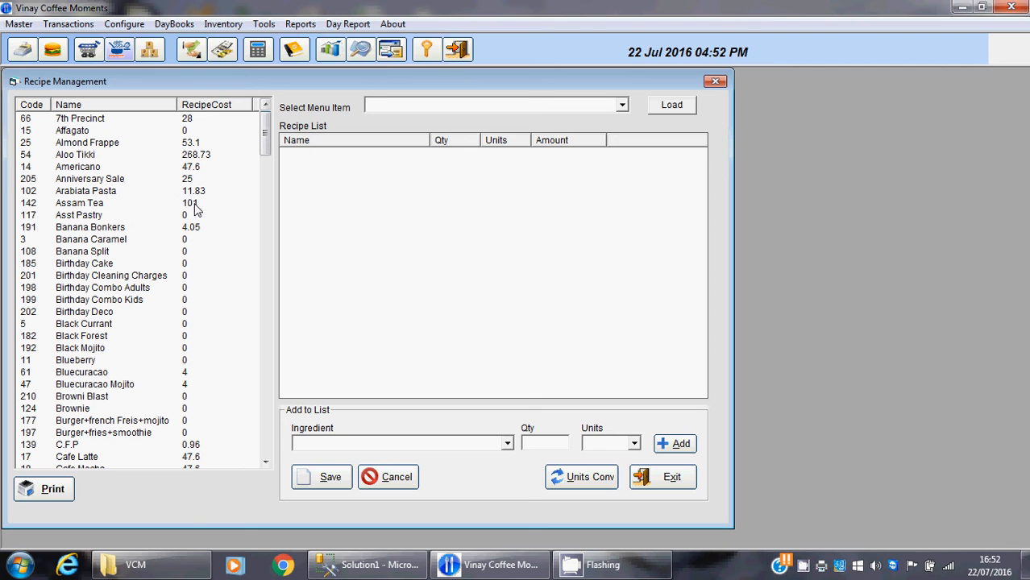
left_click(103, 219)
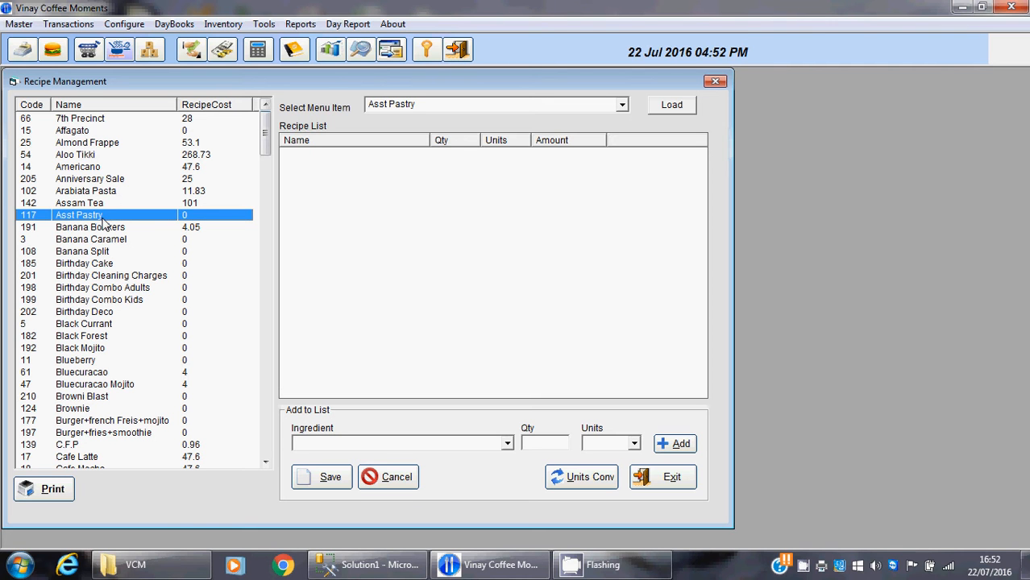
left_click(673, 112)
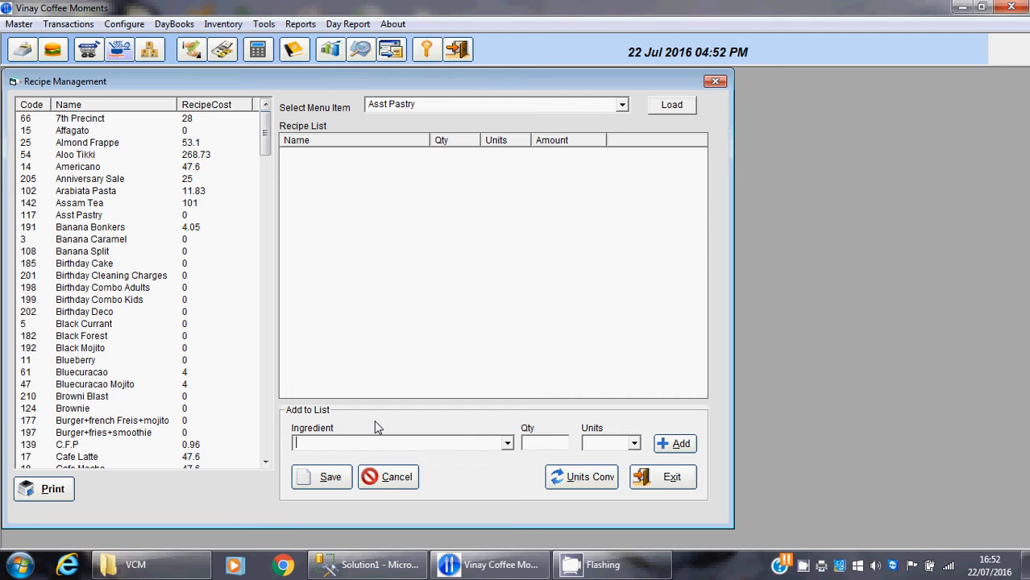
Add Baking Soda with a quantity of 10 gm to the Asst Pastry recipe
key("alt+Down")
type("Baby Cashew")
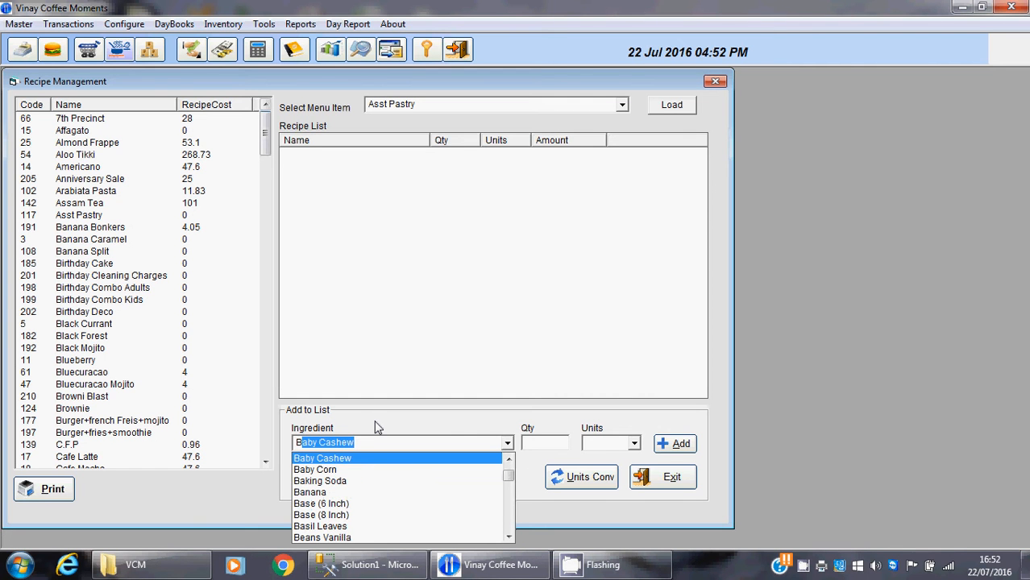
key("Down")
key("Down")
key("Tab")
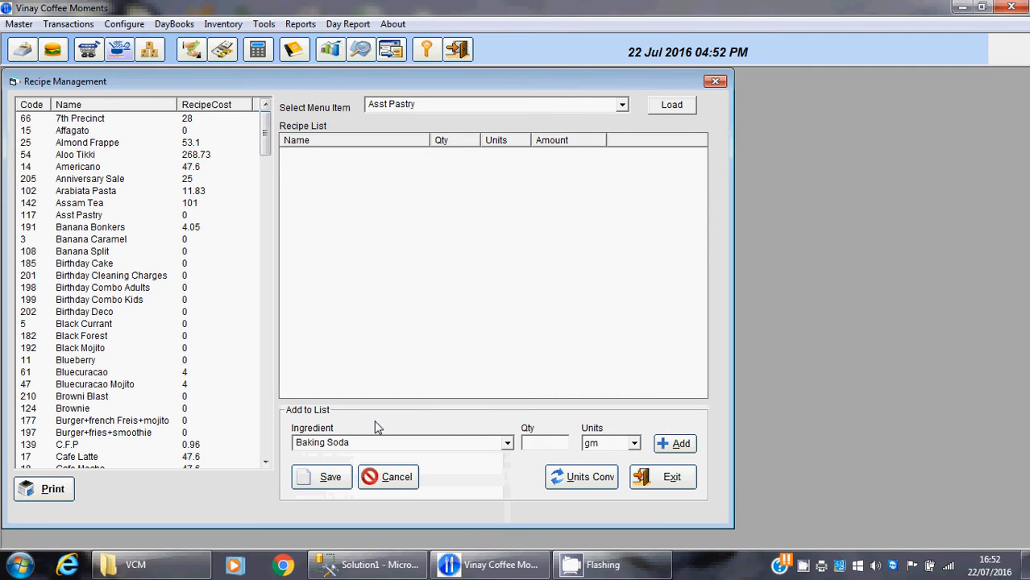
type("10")
key("Tab")
key("Return")
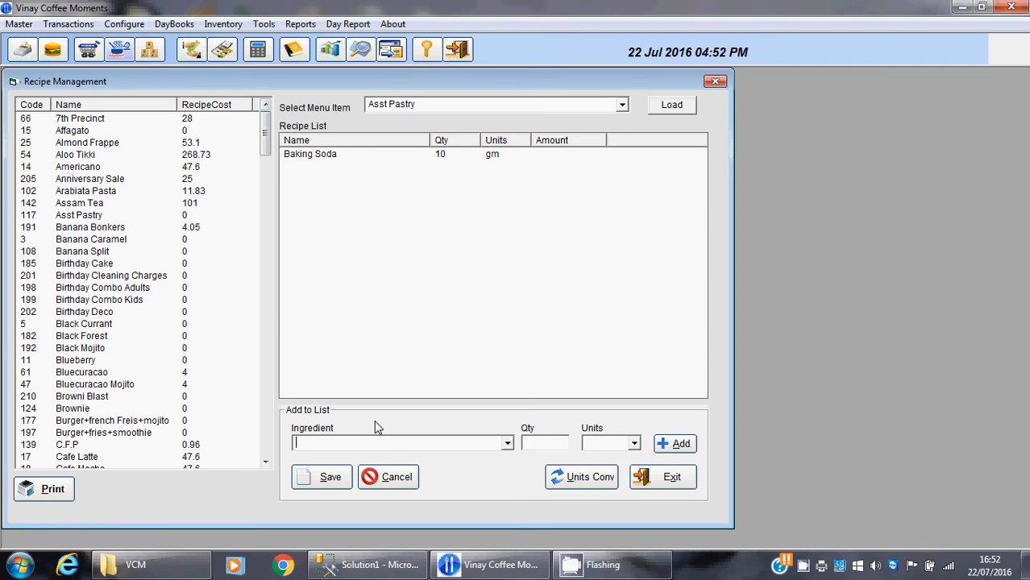
Add Milk with a quantity of 500 ml to the Asst Pastry recipe
type("Milk")
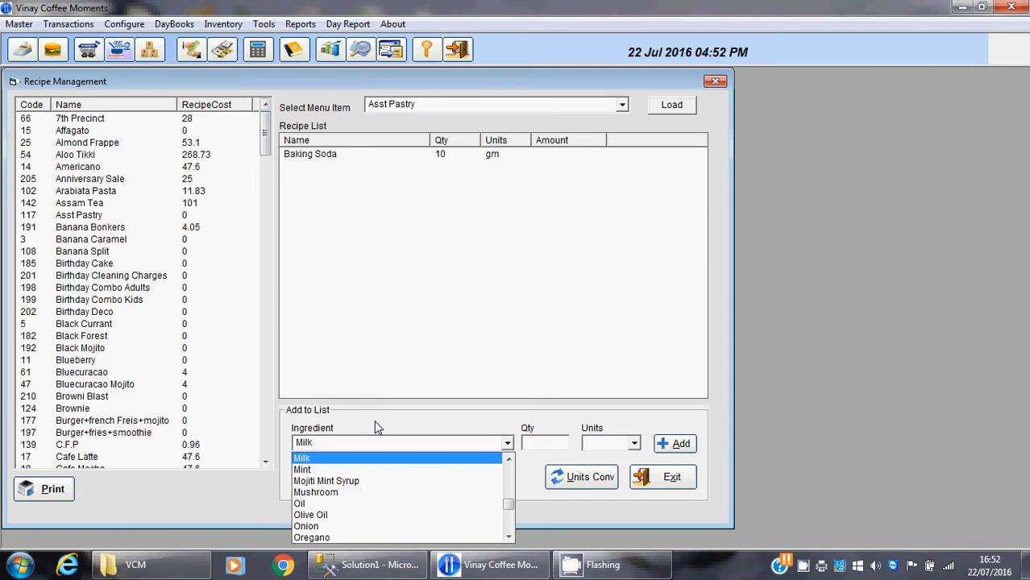
key("Tab")
type("1")
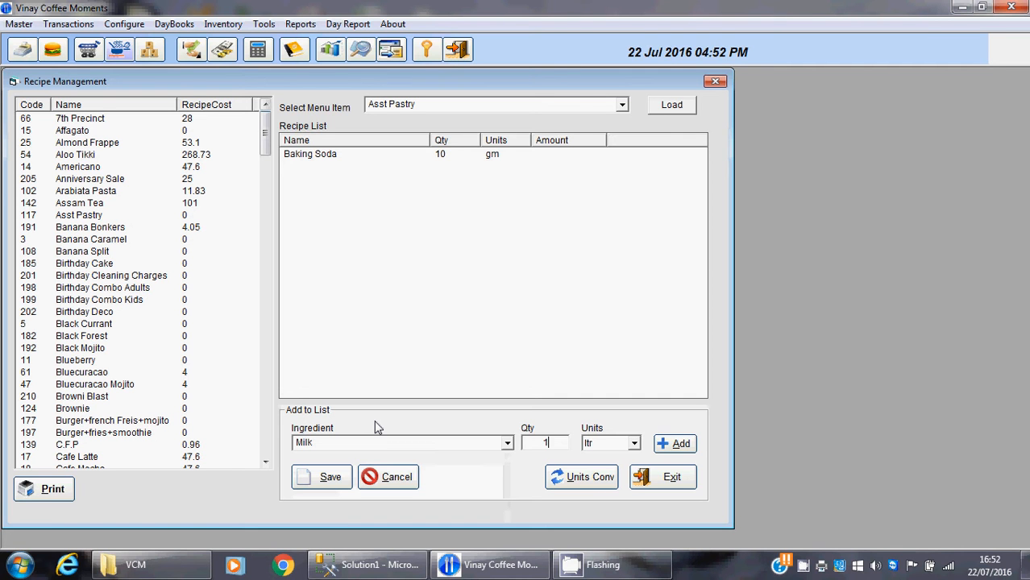
type("0")
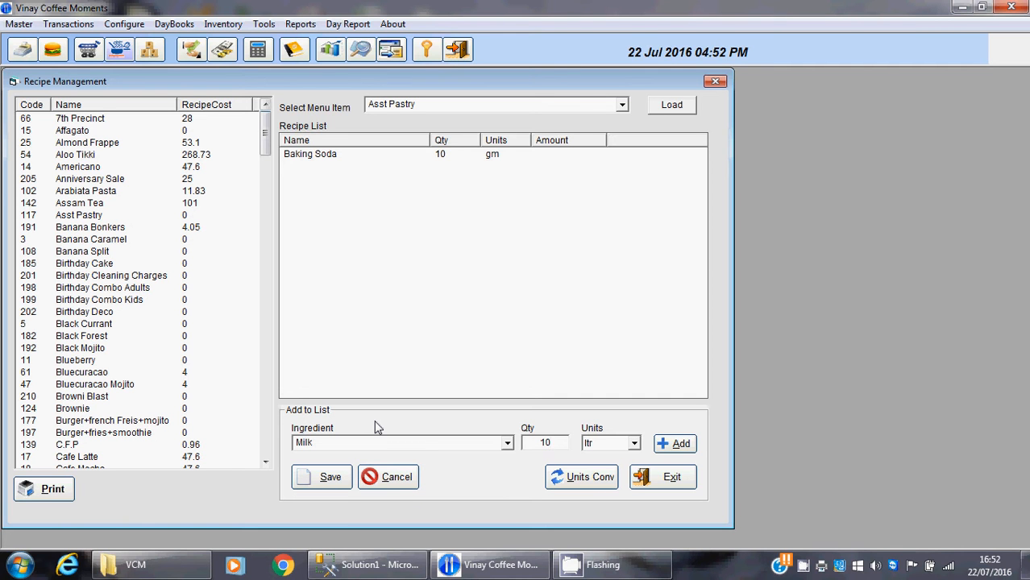
key("BackSpace")
key("BackSpace")
type("500")
key("Tab")
key("Down")
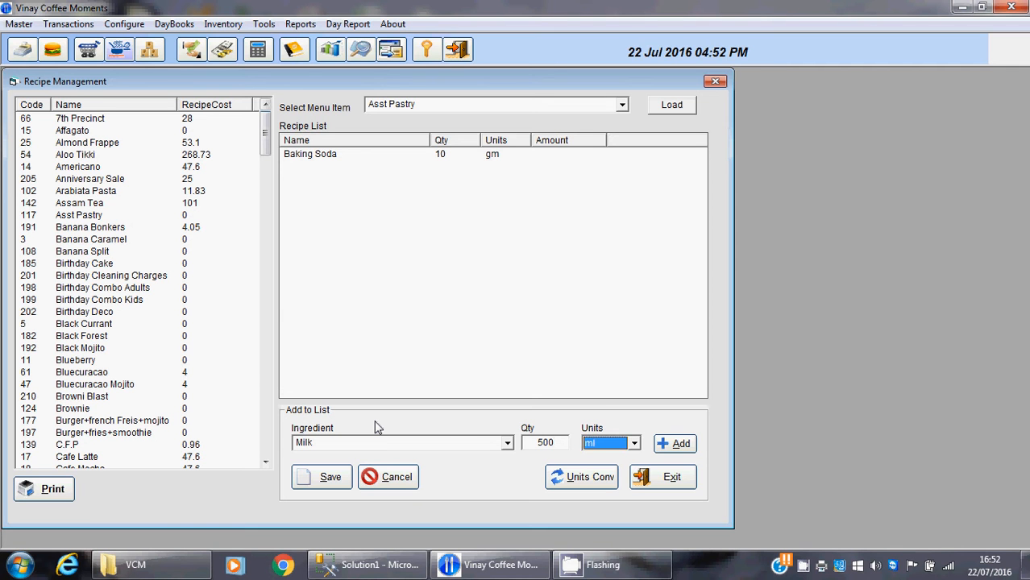
key("Return")
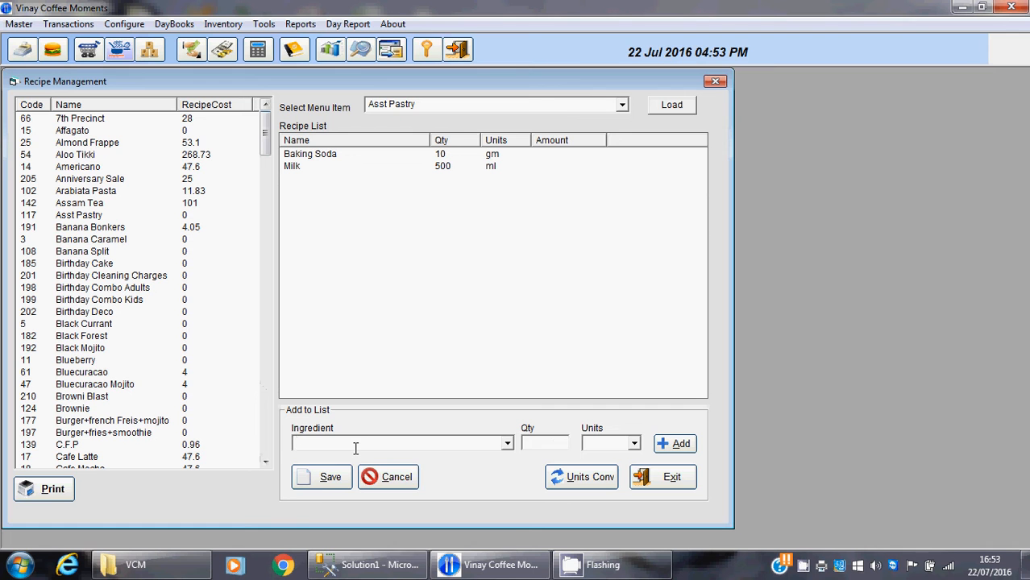
Add Almonds with a quantity of 10 gm to the Asst Pastry recipe and save the recipe
left_click(356, 449)
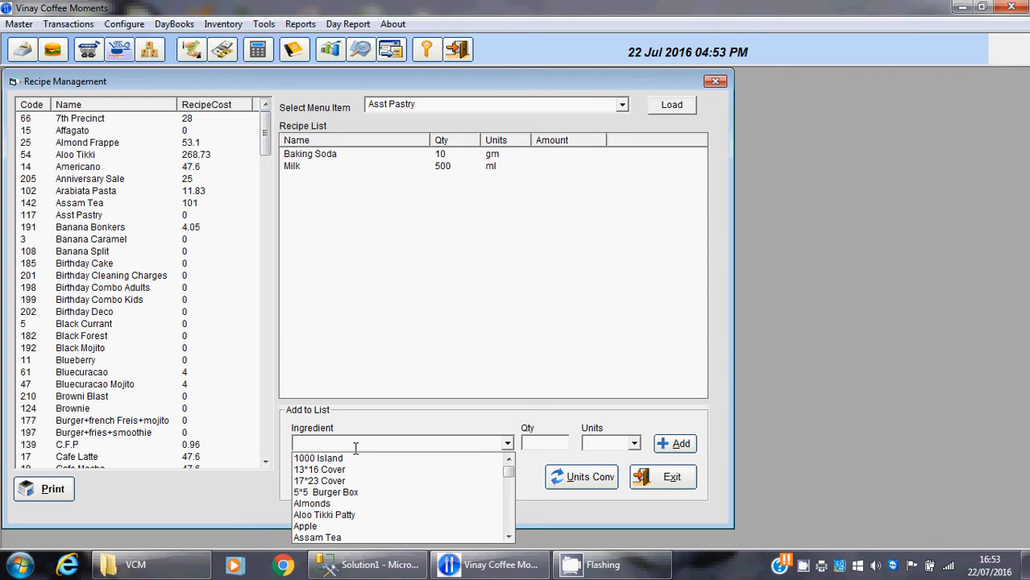
left_click(320, 503)
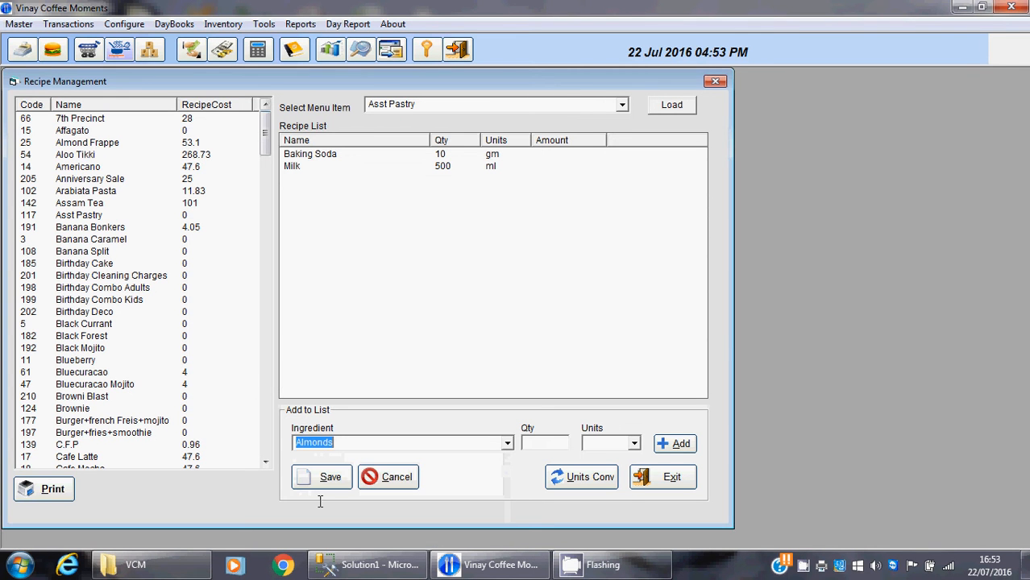
key("Tab")
type("10")
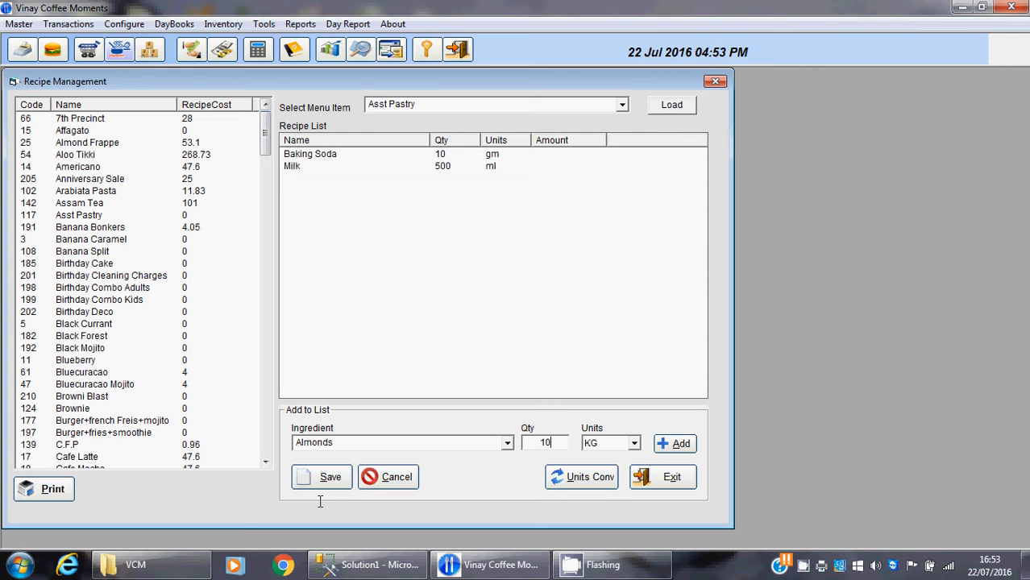
key("Tab")
key("Down")
key("Return")
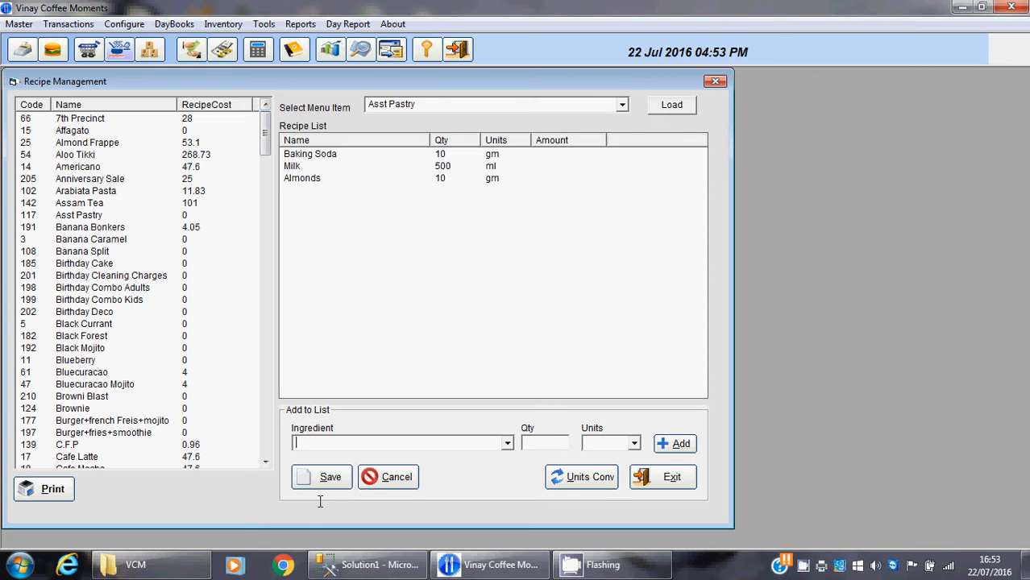
left_click(316, 489)
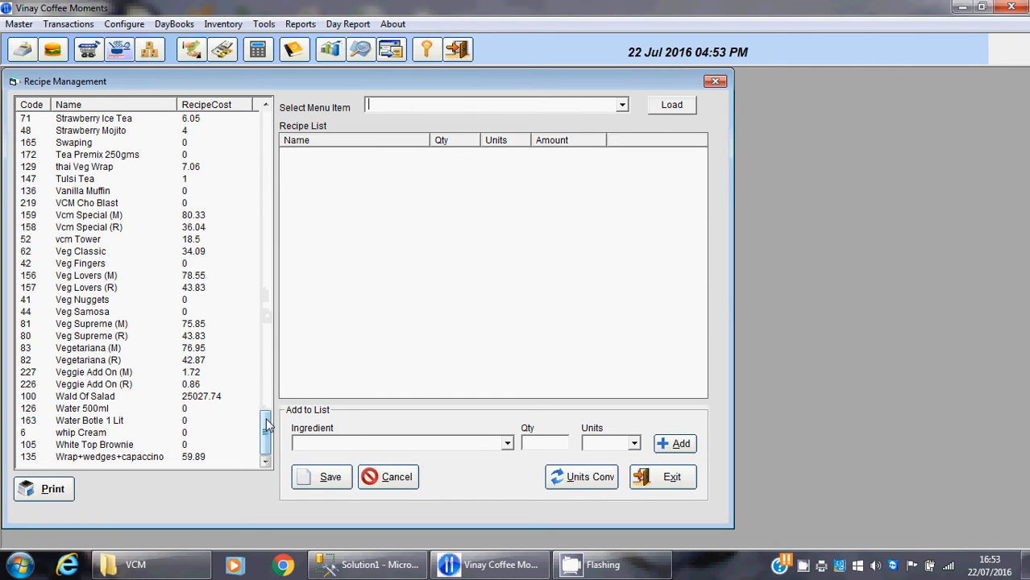
left_click_drag(260, 409, 266, 122)
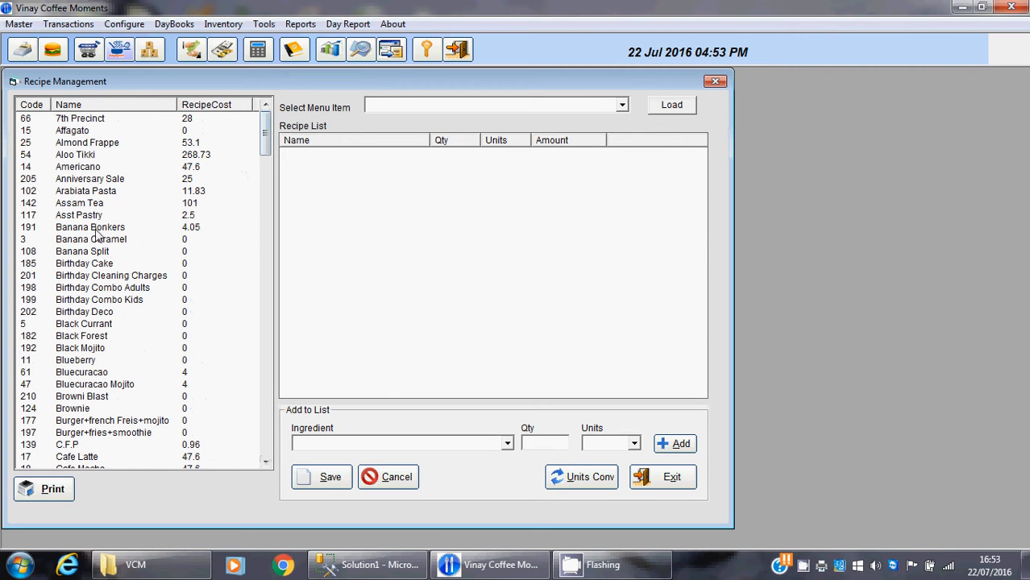
Review the saved ingredient list of the Asst Pastry recipe and close recipe management
left_click(103, 219)
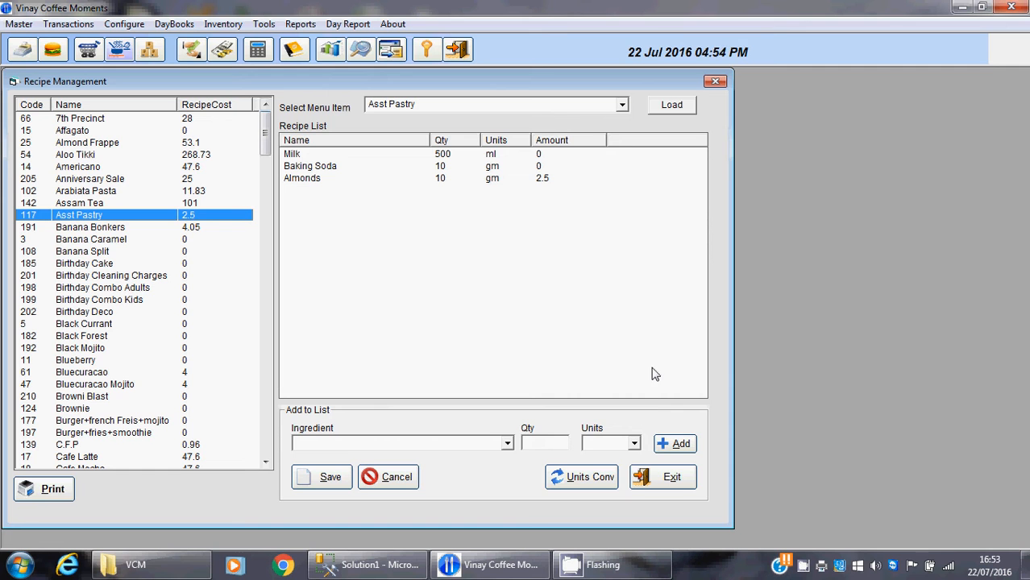
left_click(654, 480)
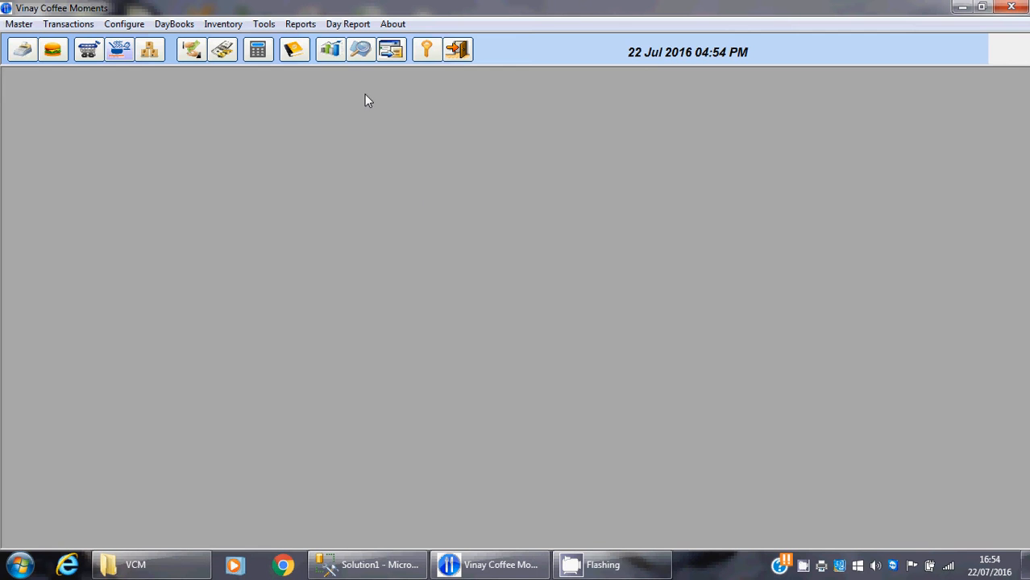
Open the reports and preview the Item wise Purchase report for this day
left_click(331, 50)
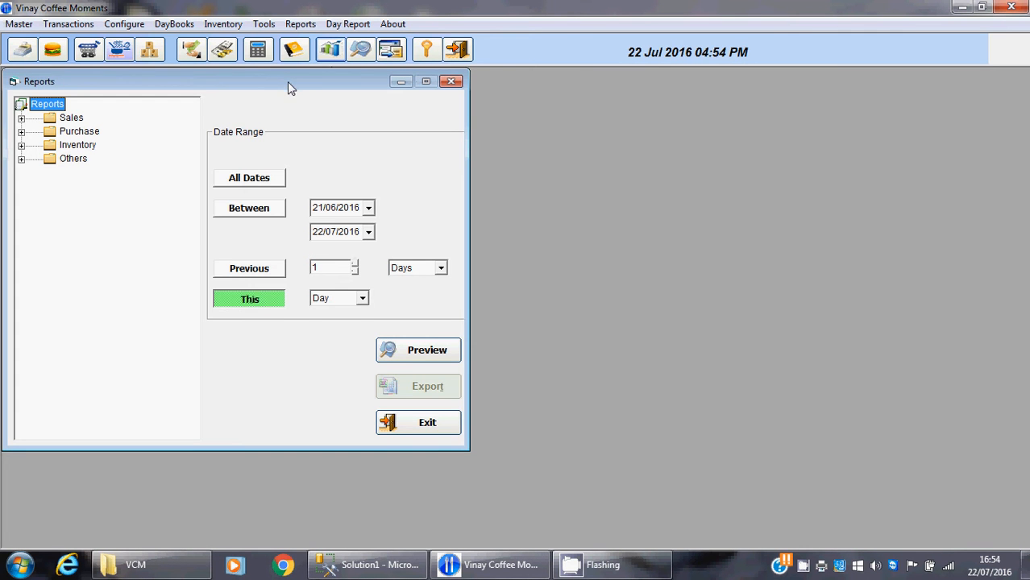
left_click_drag(288, 82, 414, 83)
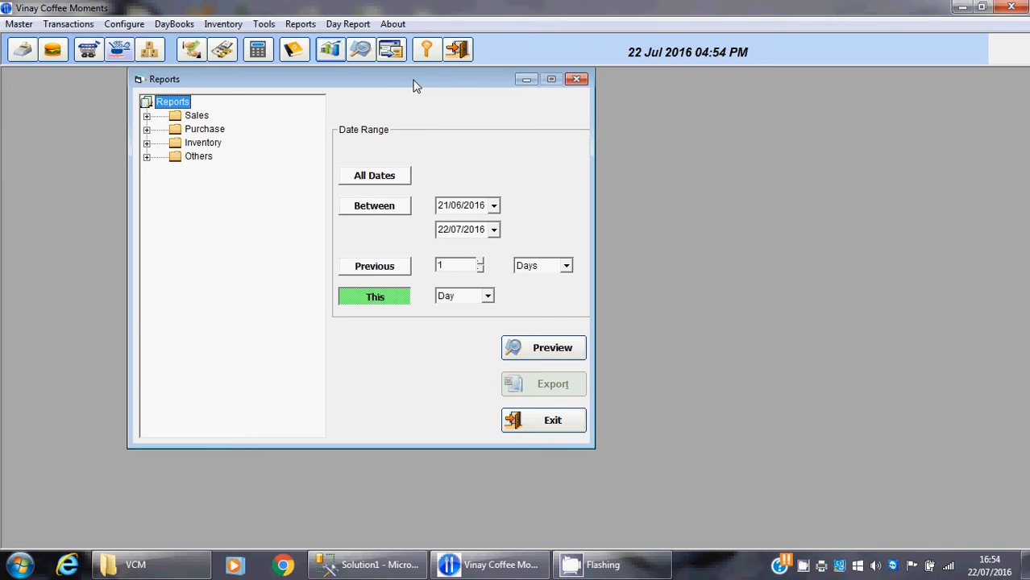
left_click(146, 131)
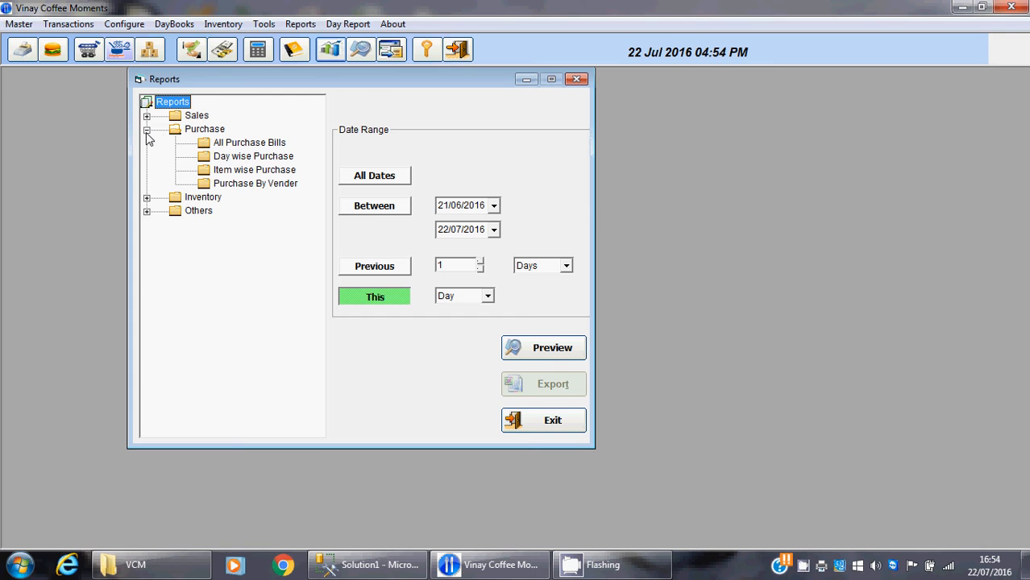
left_click(239, 172)
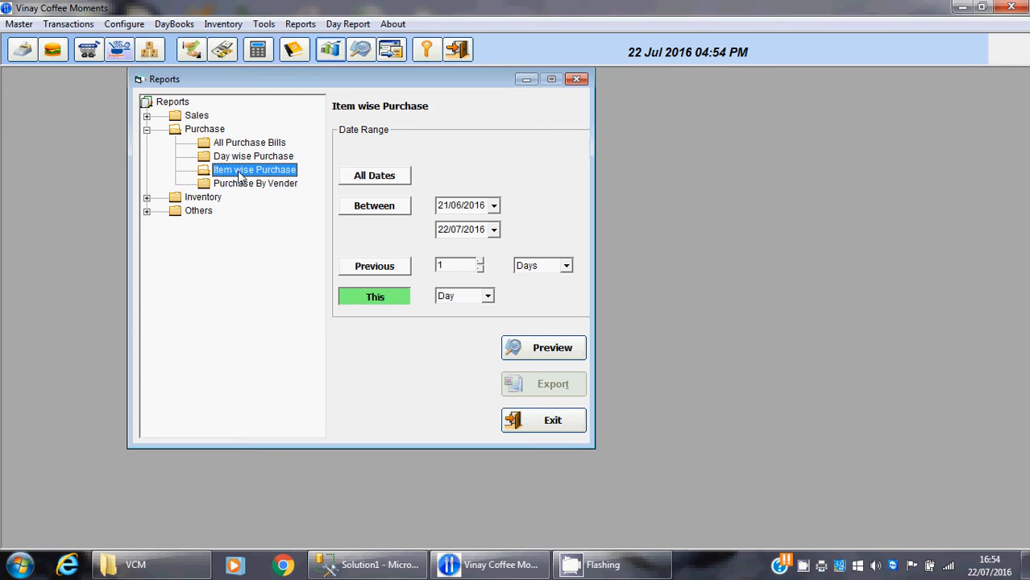
left_click(383, 301)
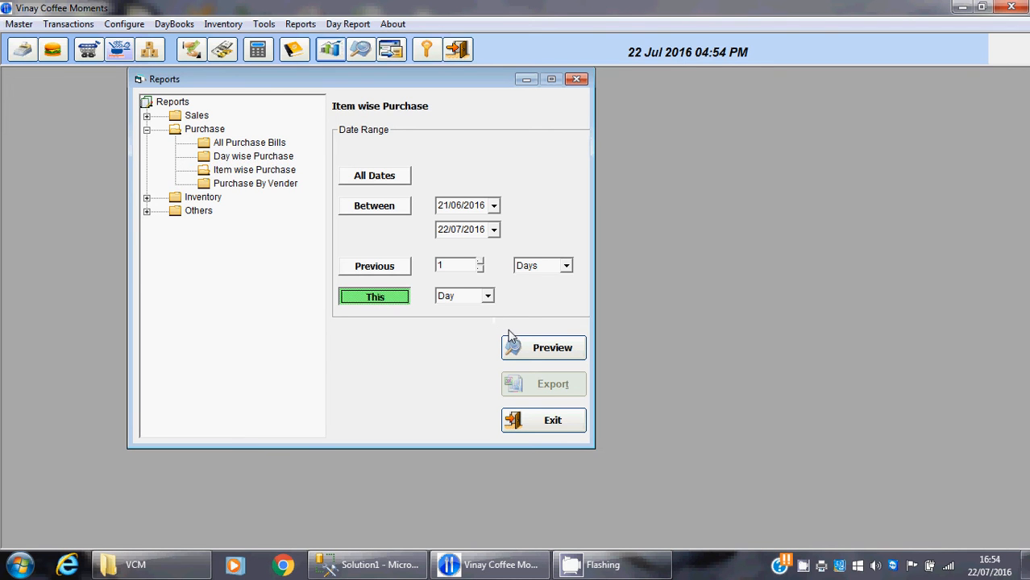
left_click(523, 349)
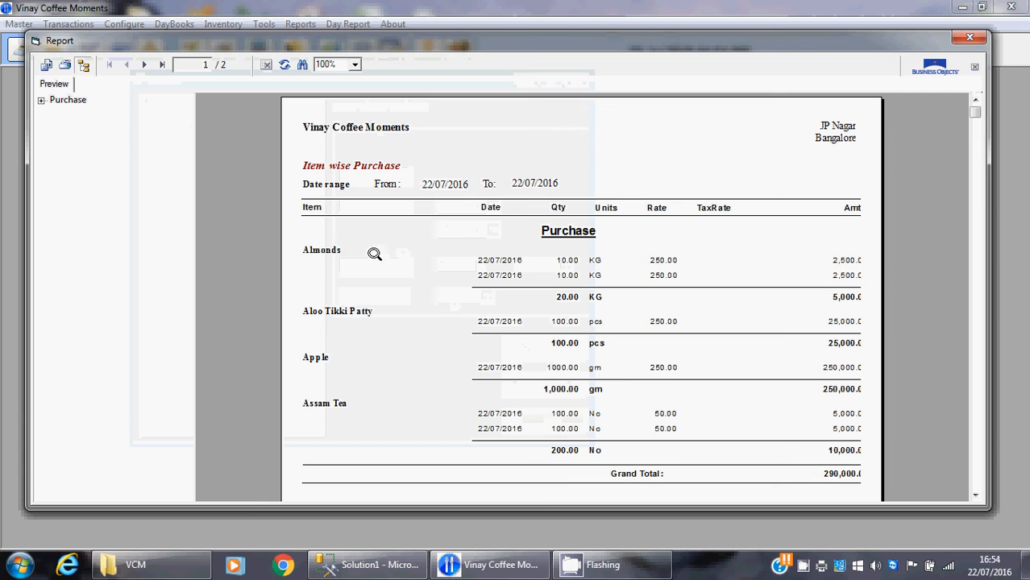
Examine the purchased items, the Apple quantity subtotal and the grand total in the Item wise Purchase report, and close the report
left_click(321, 251)
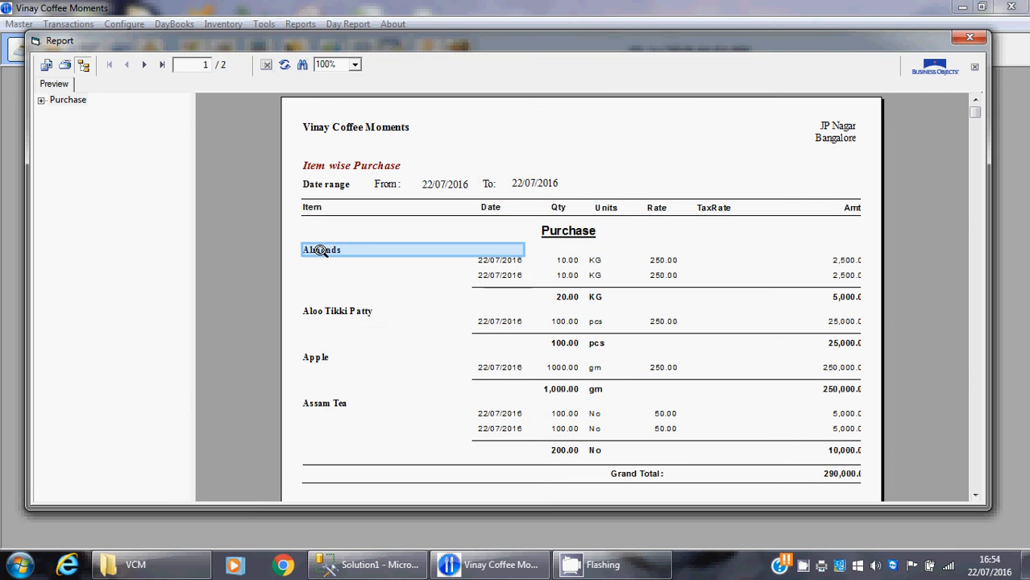
left_click(321, 312)
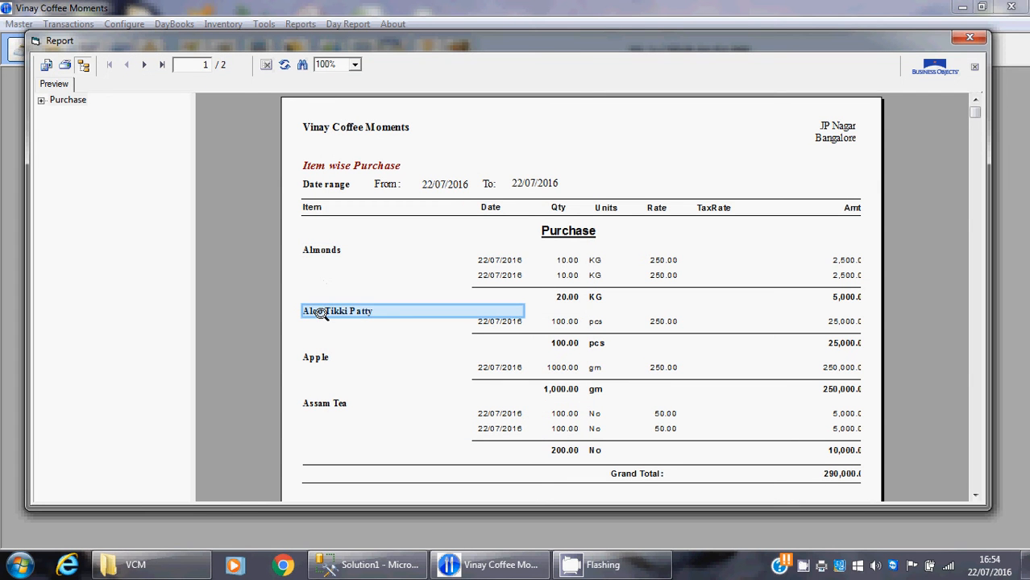
left_click(313, 359)
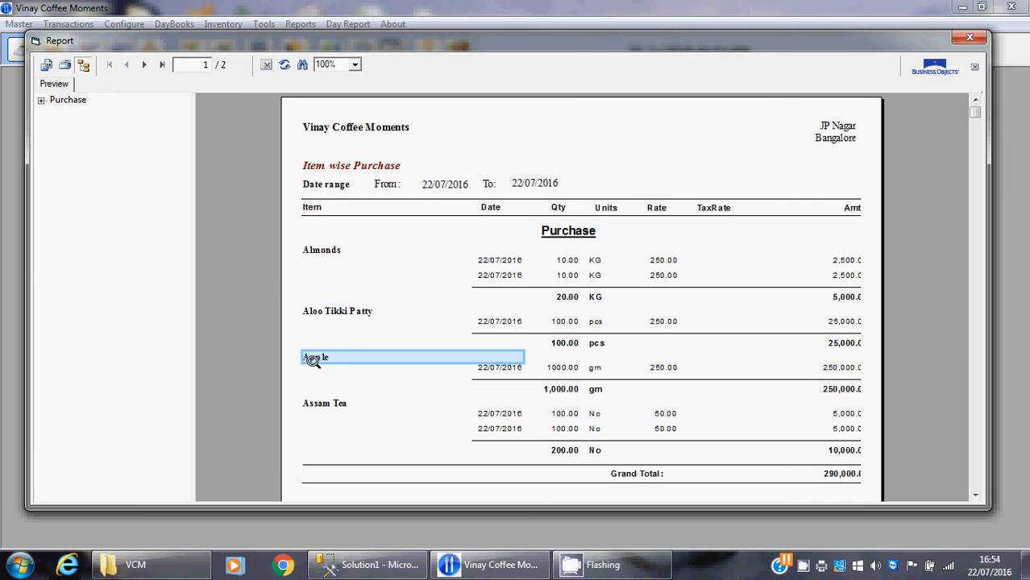
left_click(311, 406)
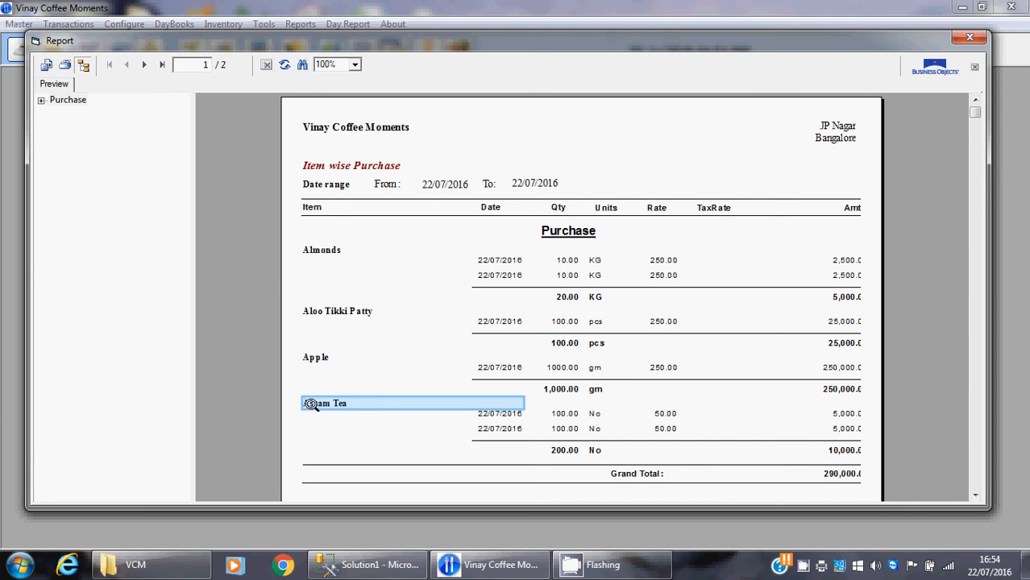
left_click(565, 390)
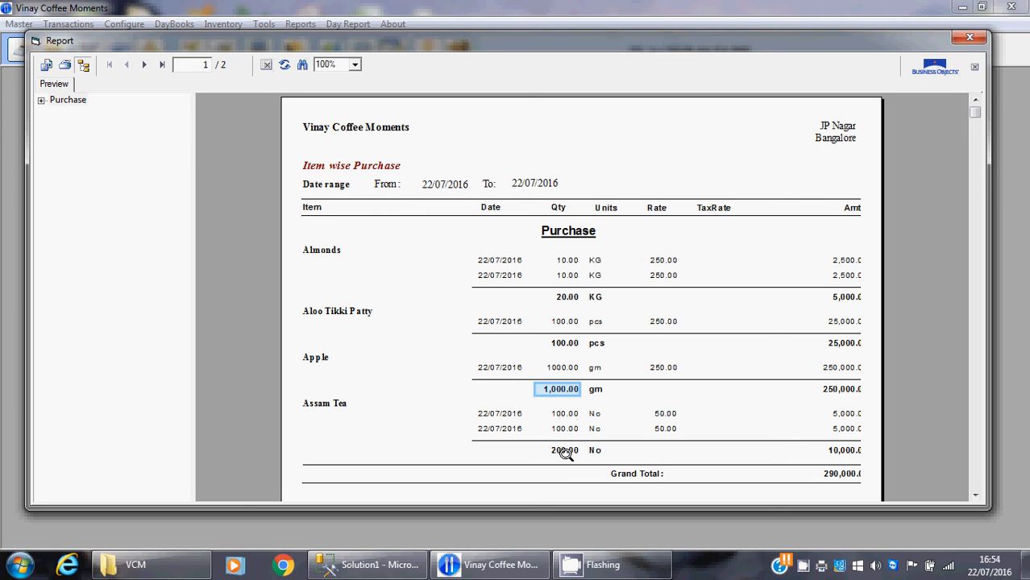
left_click(828, 477)
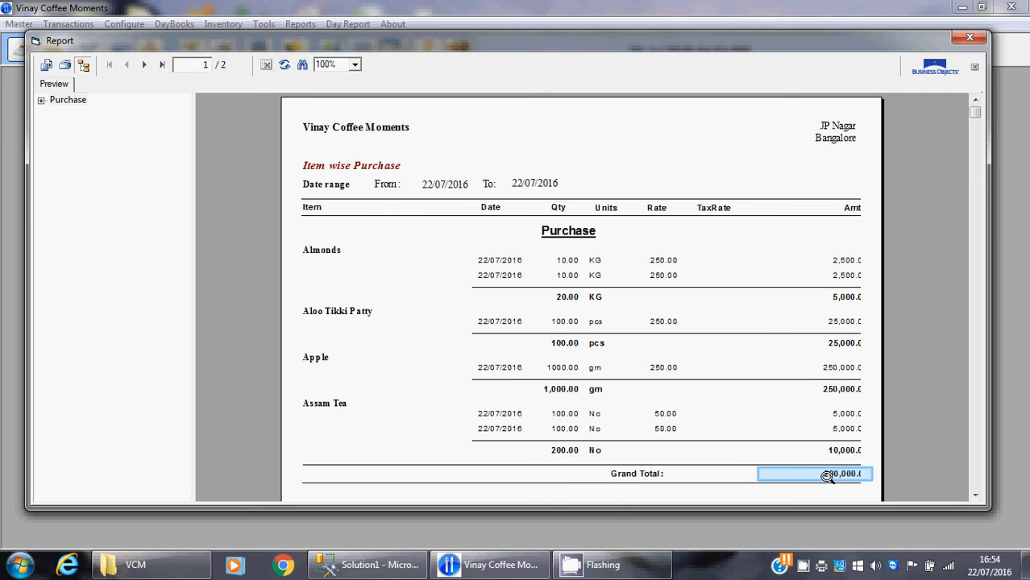
left_click(974, 36)
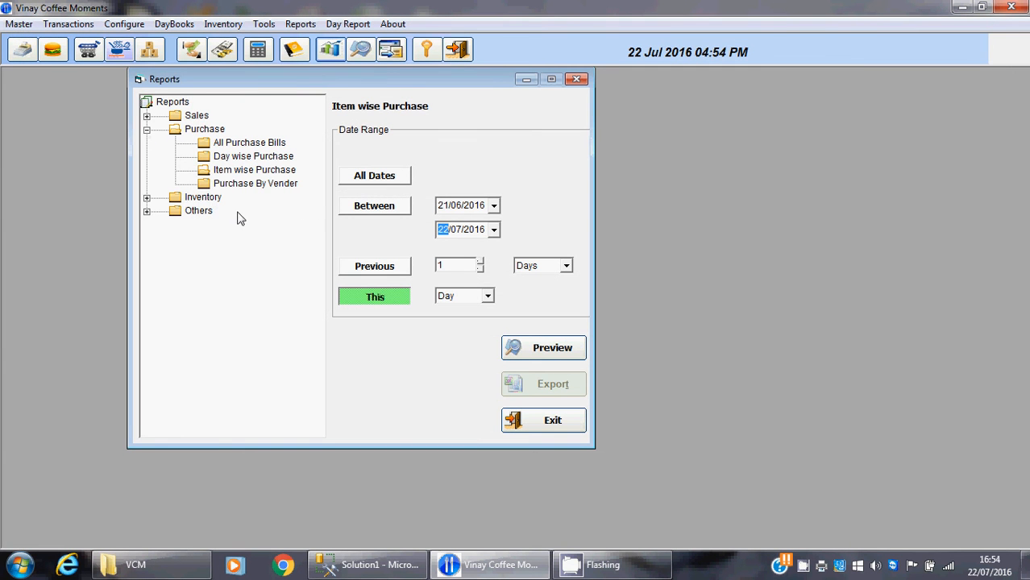
Preview the Purchase By Vender report for this day, examine the Main Store entries and close the report
left_click(251, 184)
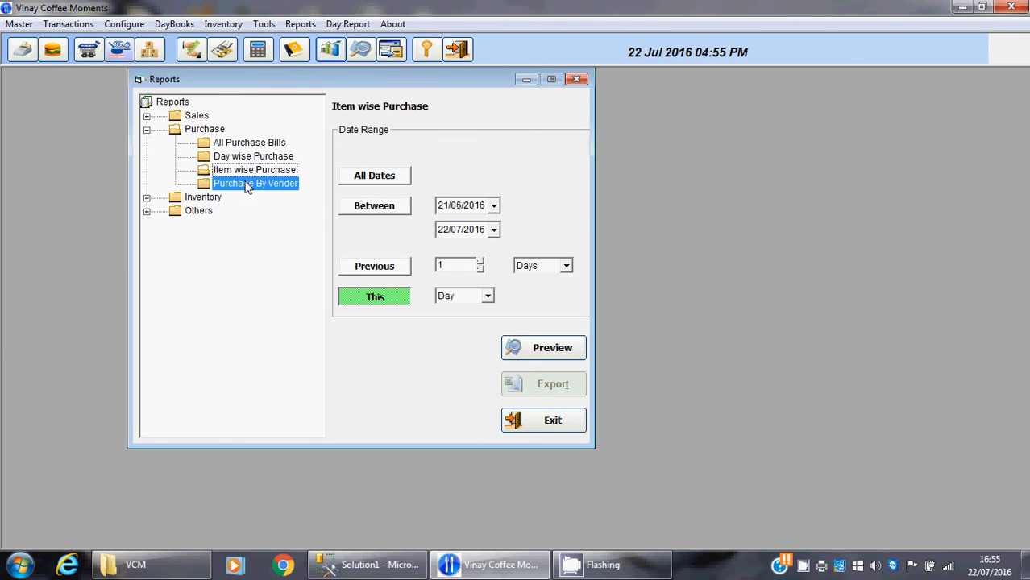
left_click(518, 352)
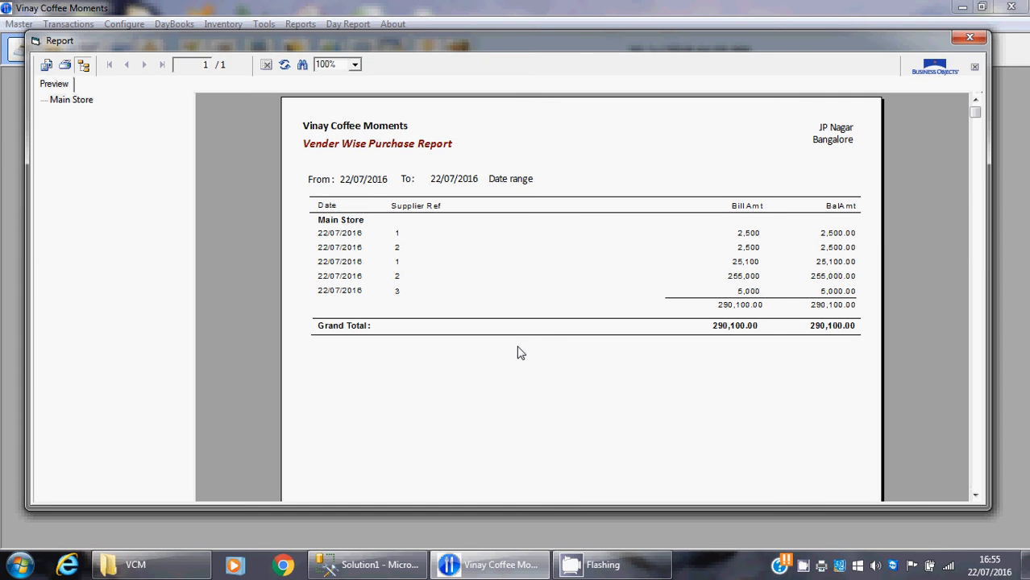
left_click(344, 221)
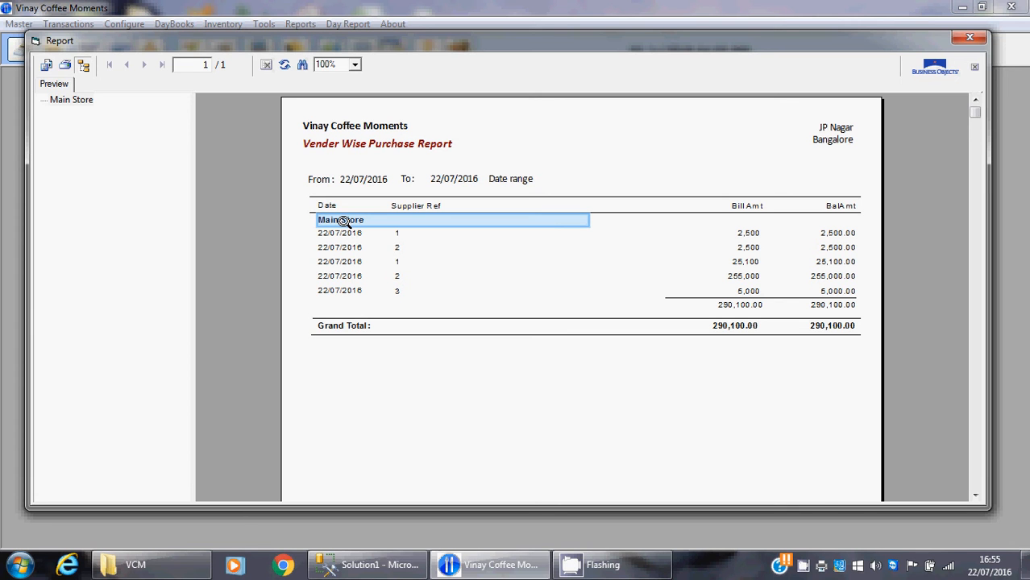
left_click(970, 37)
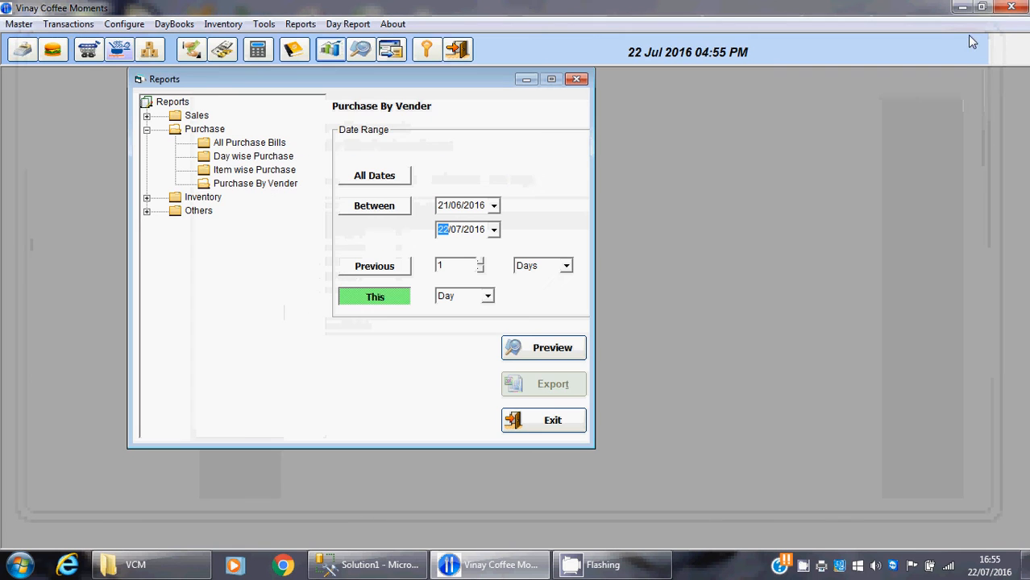
Collapse the Purchase reports, list the available Sales reports and exit the reports window
left_click(147, 130)
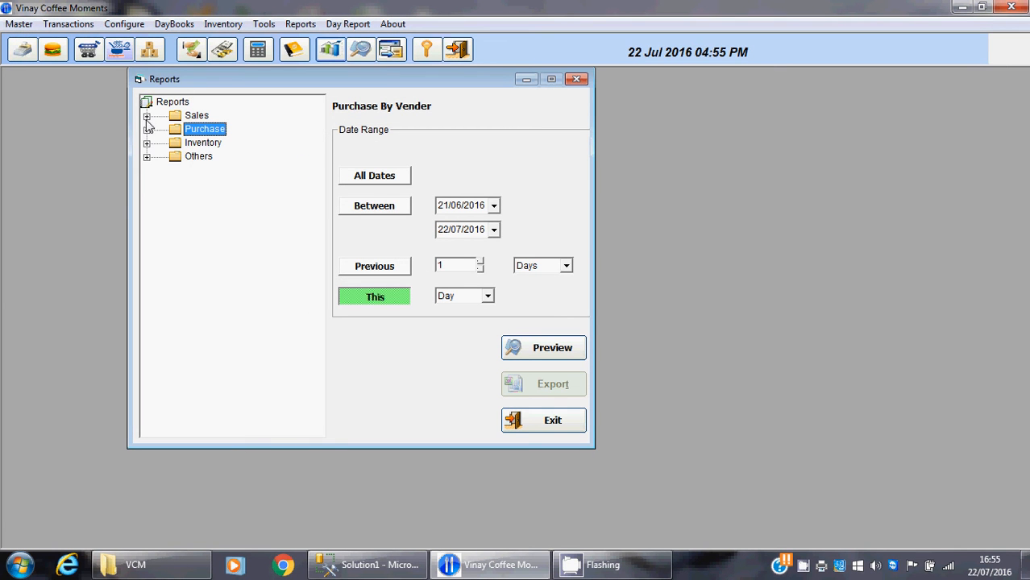
left_click(146, 116)
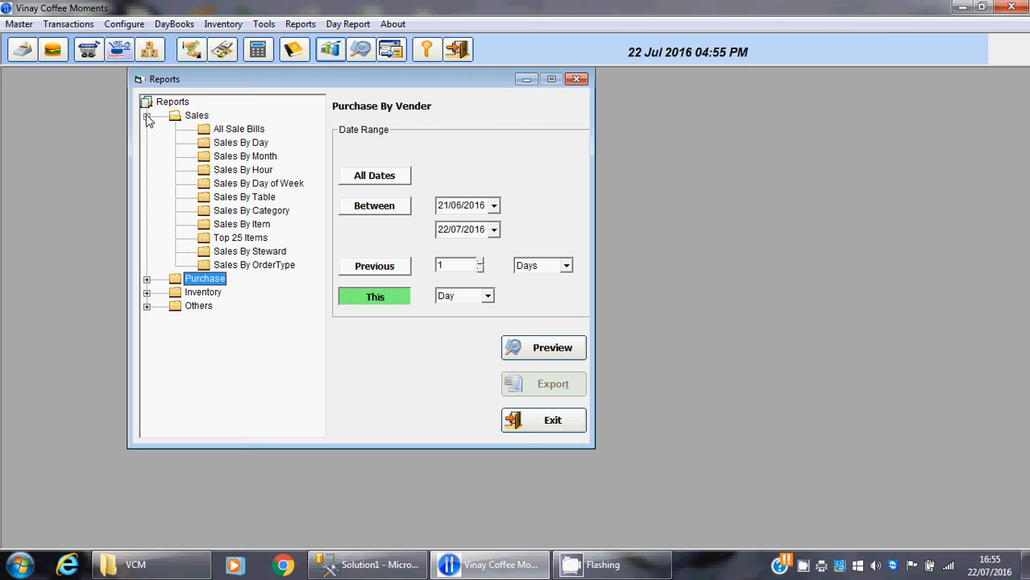
left_click(542, 423)
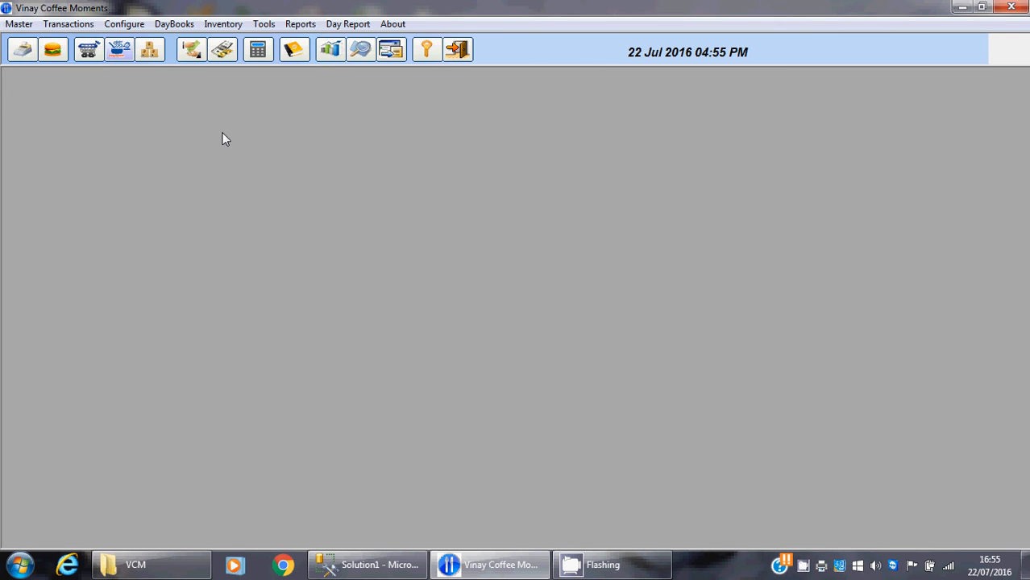
Open user management, put the admin user into edit mode to review its privileges and save the record
left_click(125, 25)
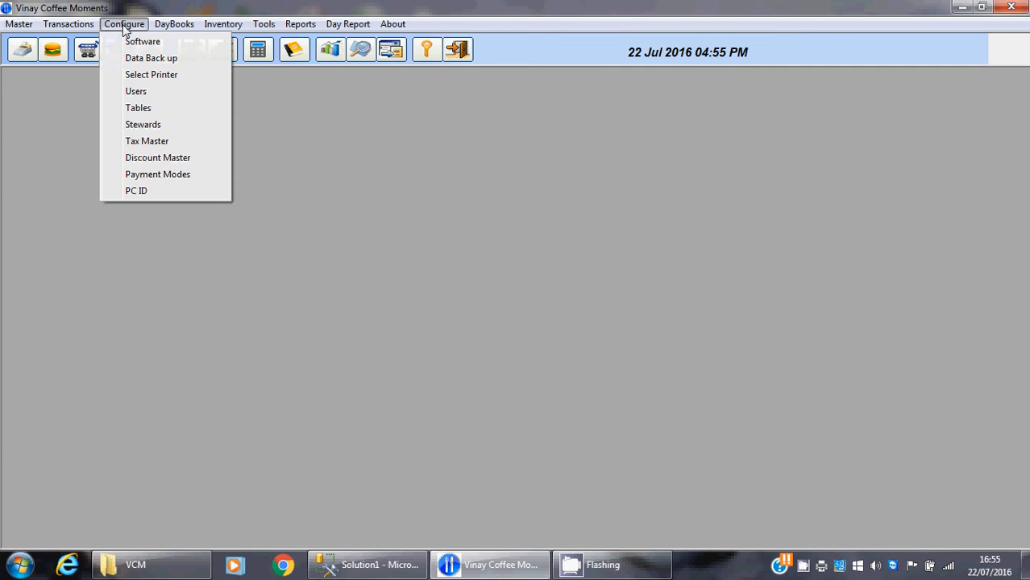
left_click(140, 94)
left_click(153, 143)
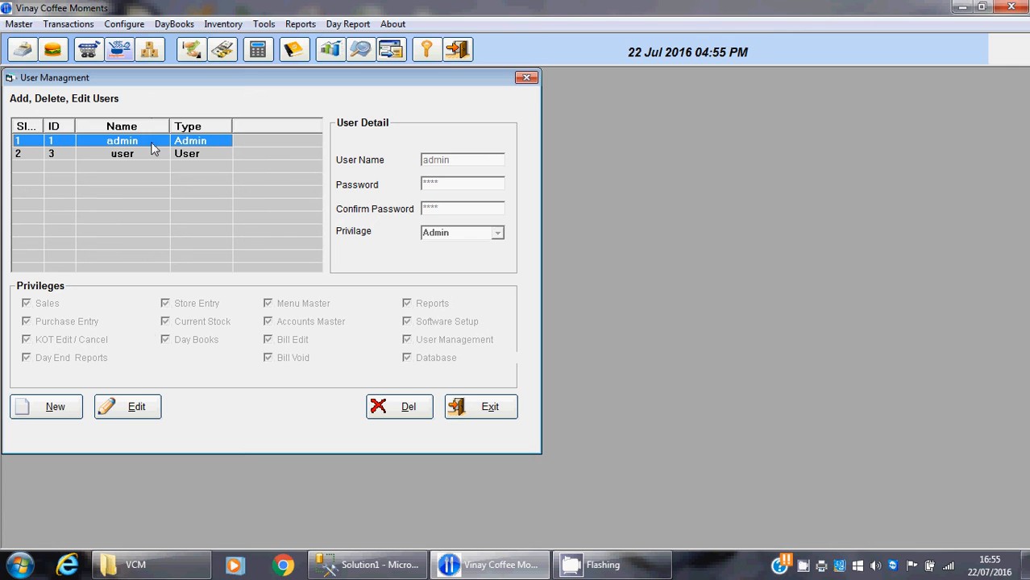
left_click(130, 409)
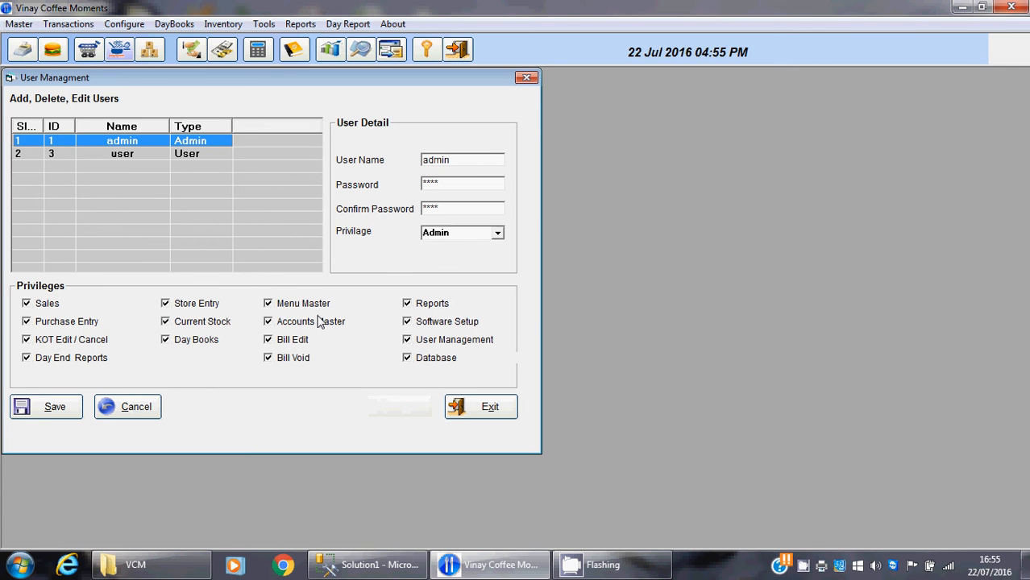
left_click(48, 408)
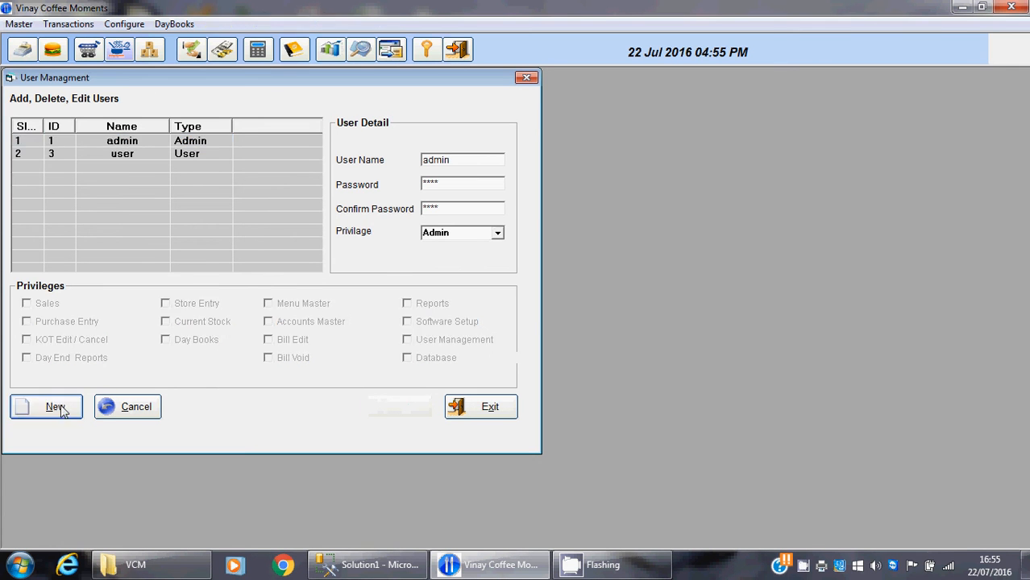
Open the account named user for editing to review its privileges, cancel the edit and exit user management
left_click(186, 156)
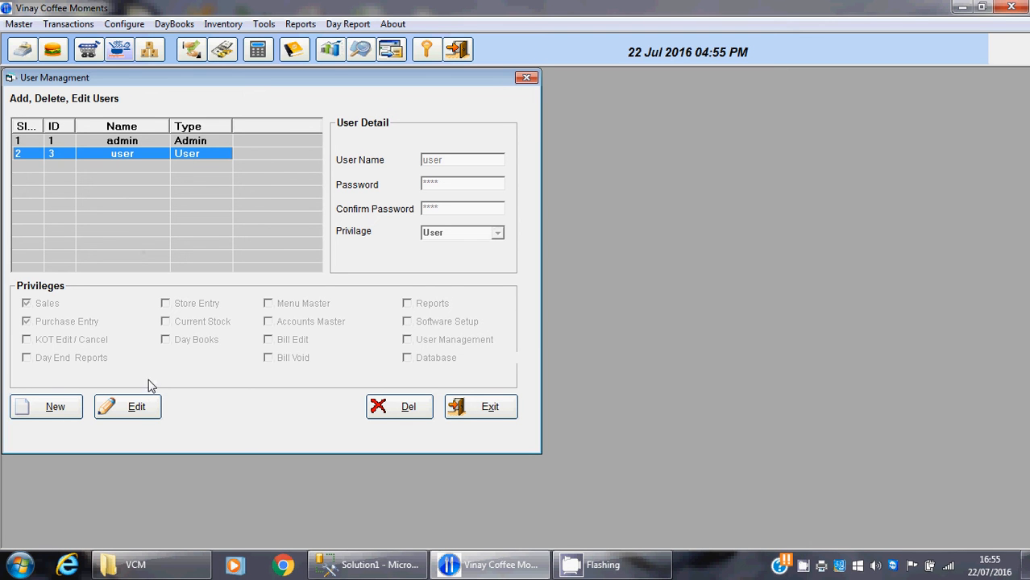
left_click(133, 405)
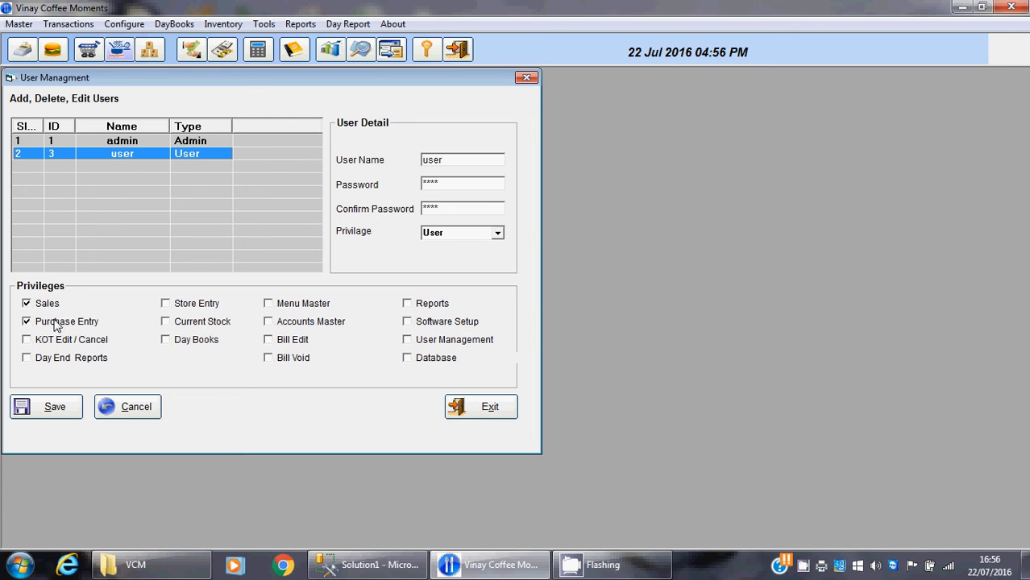
left_click(143, 408)
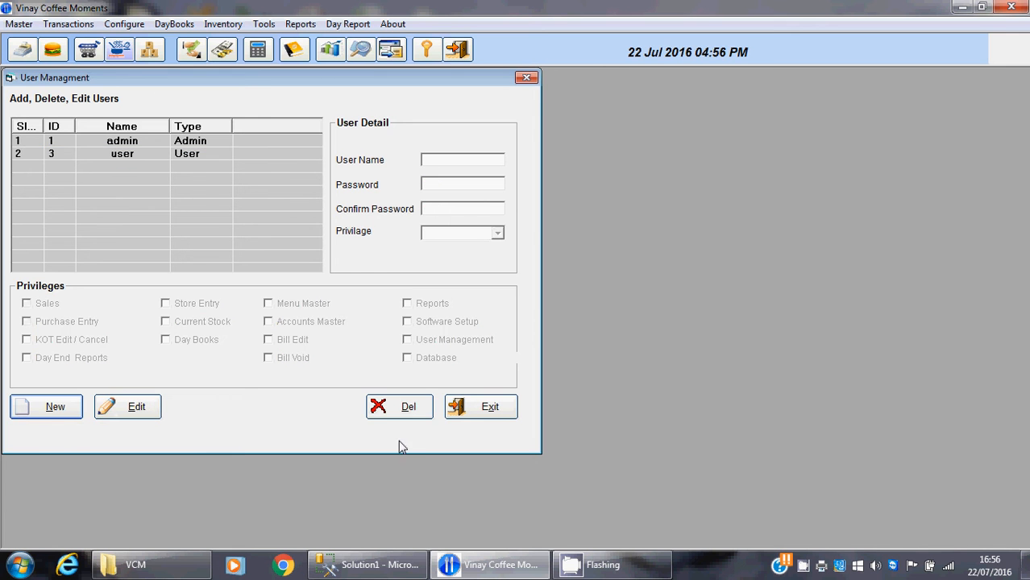
left_click(467, 417)
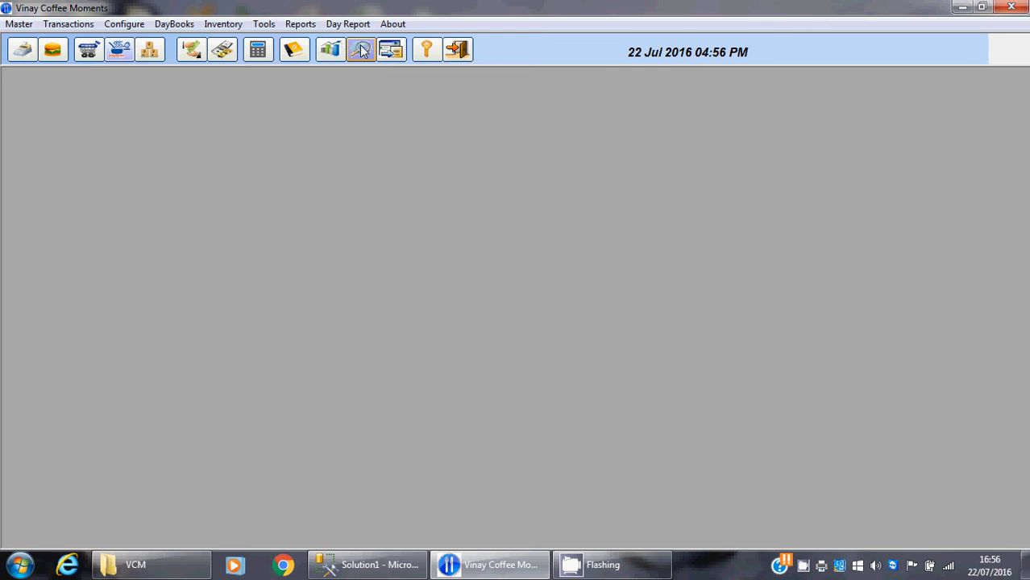
Open bill management, refresh all billing records for 22-Jul-2016, select the most recent bill and exit
left_click(362, 50)
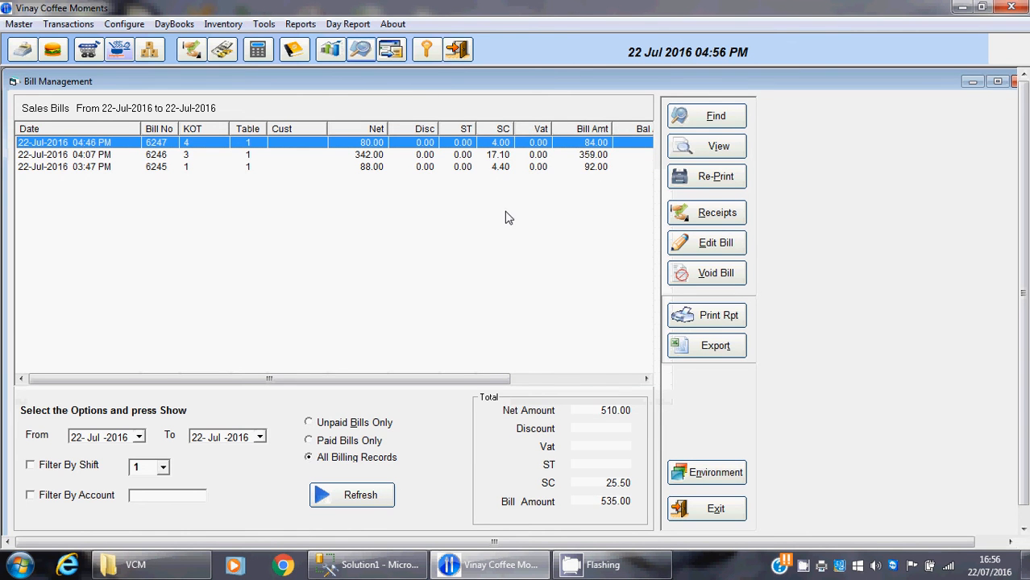
left_click(339, 497)
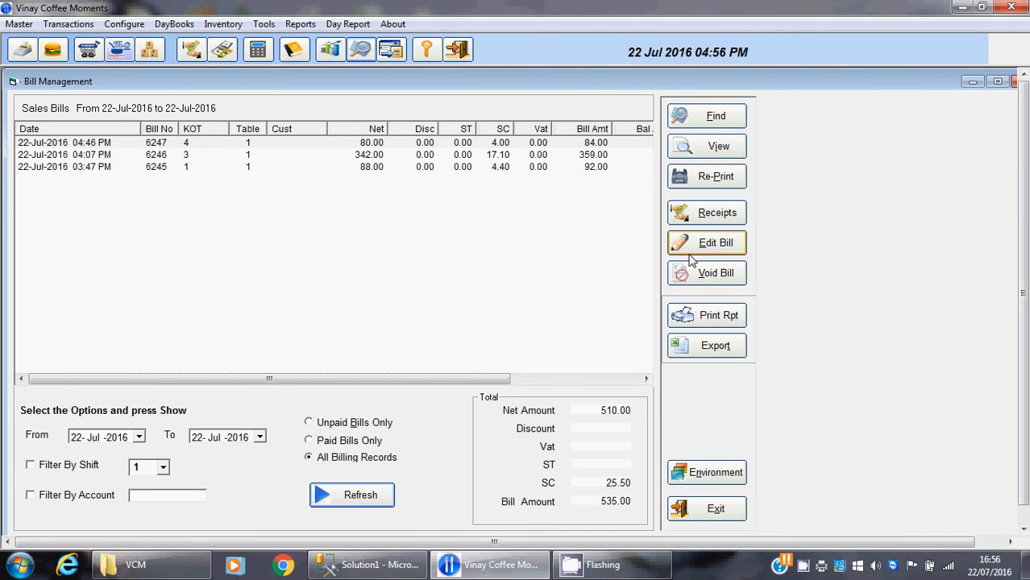
left_click(576, 147)
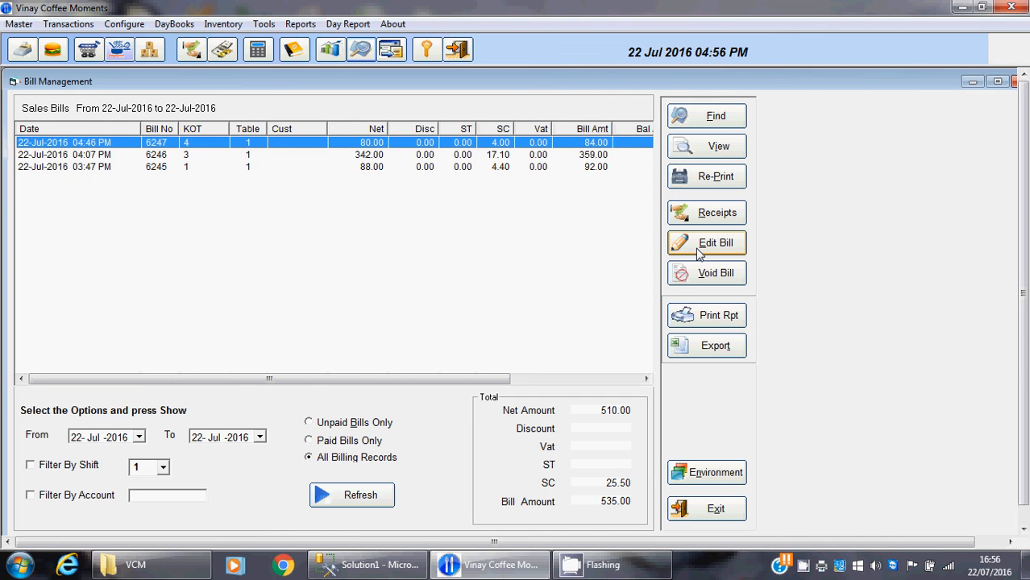
left_click(688, 514)
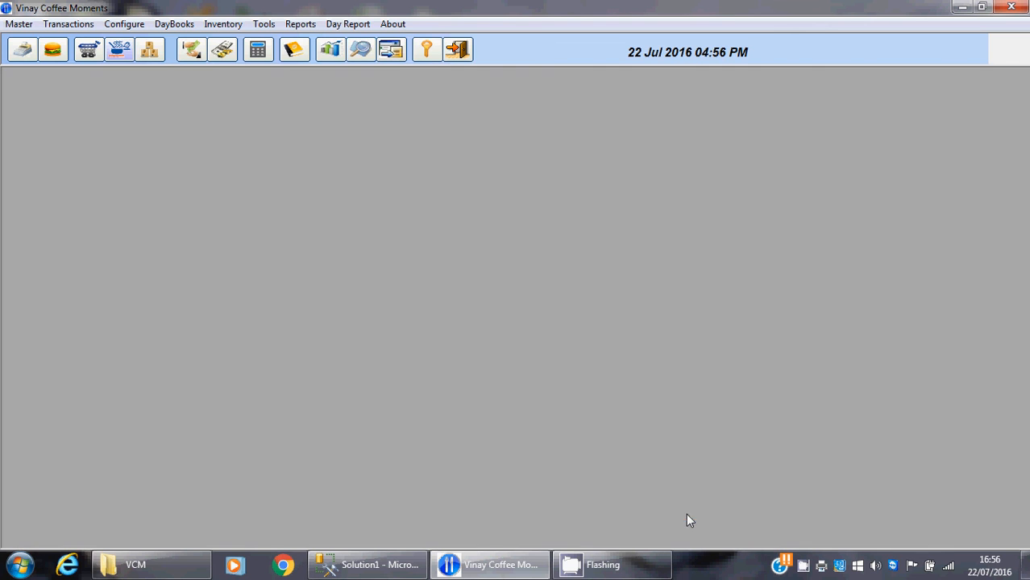
Open the current day reports, preview the Billwise Sales report for 22/07/2016 and close the preview
left_click(389, 52)
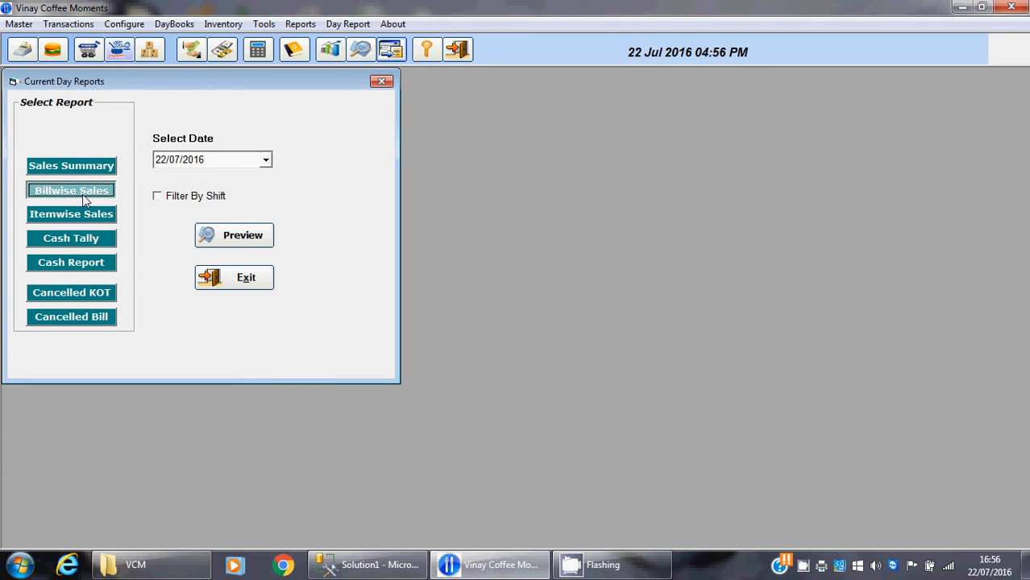
left_click(81, 216)
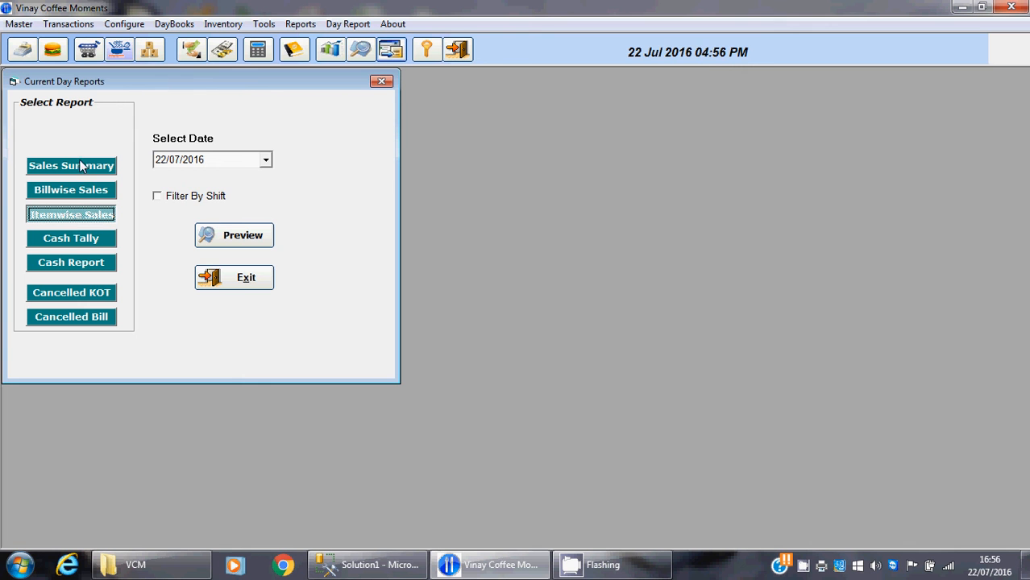
left_click(77, 194)
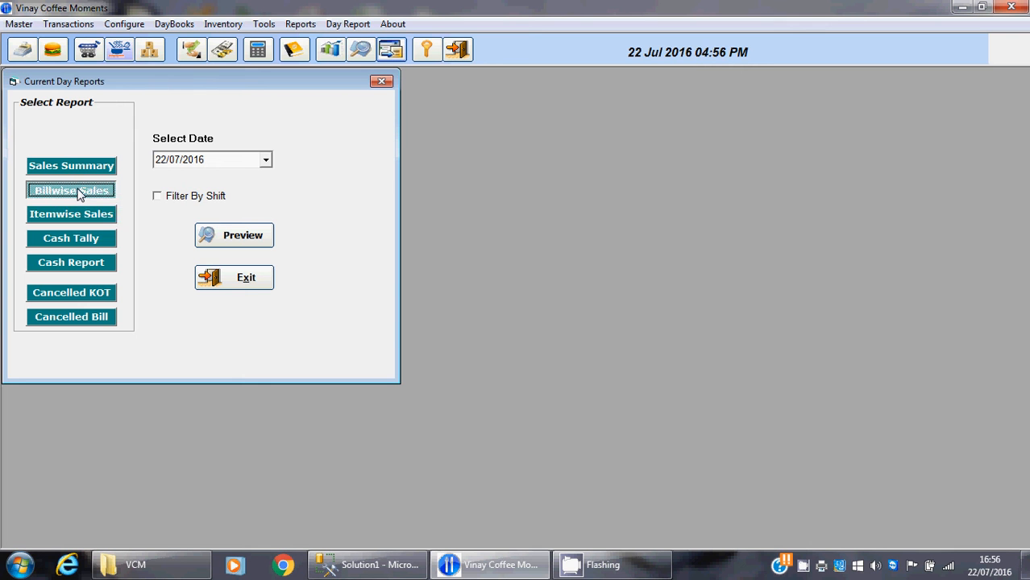
left_click(225, 236)
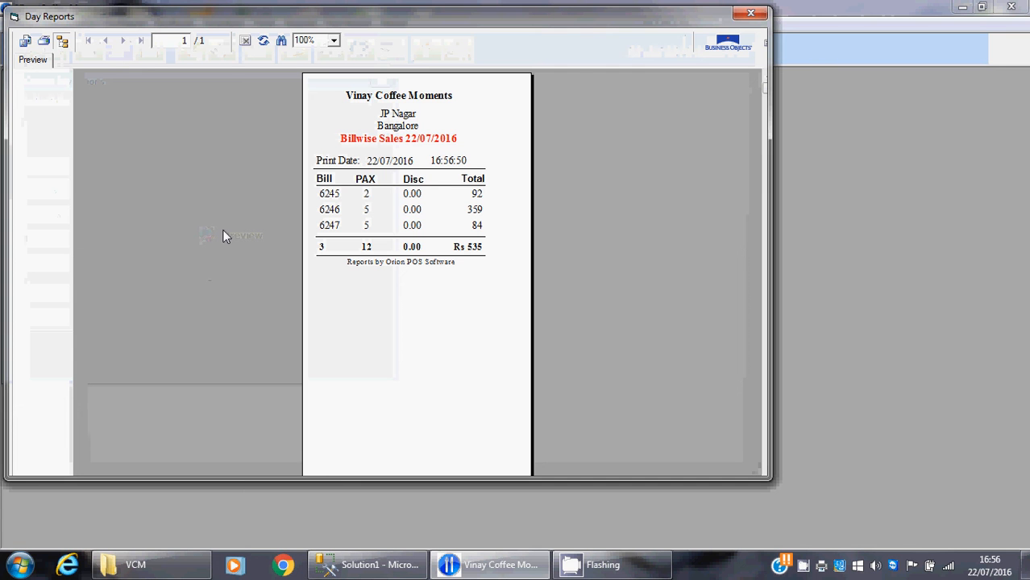
left_click(761, 16)
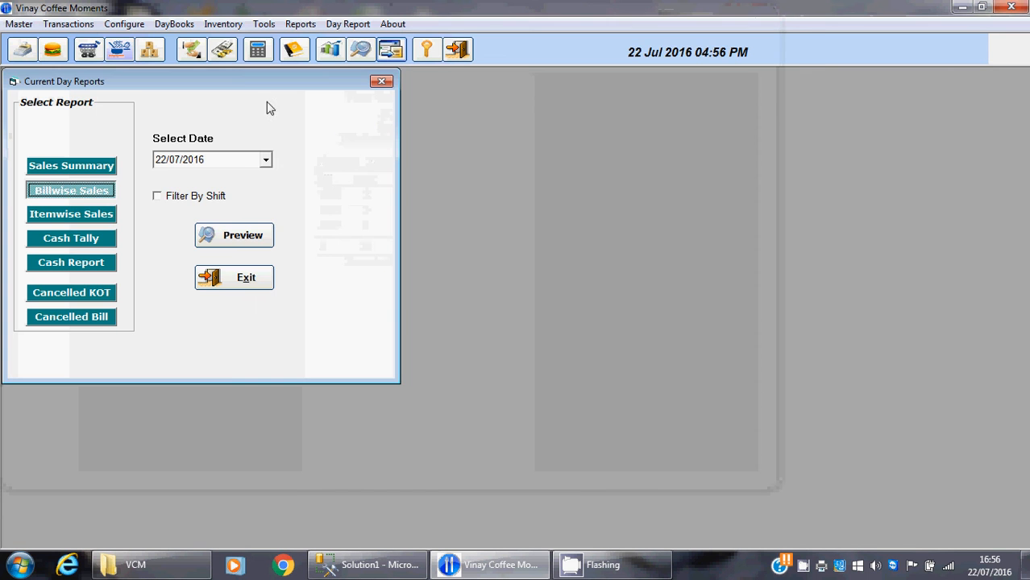
Preview the Itemwise Sales report for 22/07/2016, close the preview and exit the day reports
left_click(107, 217)
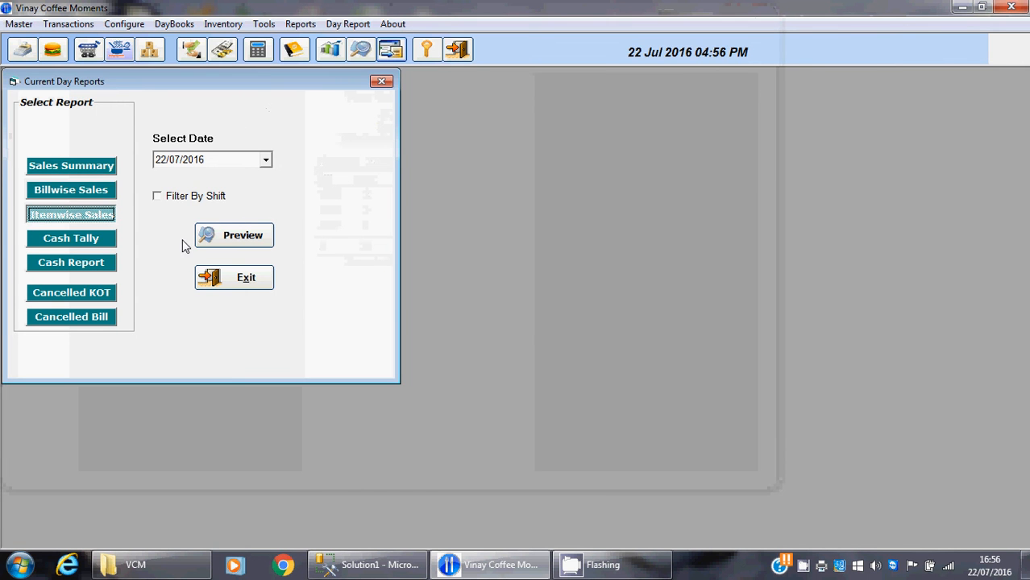
left_click(208, 235)
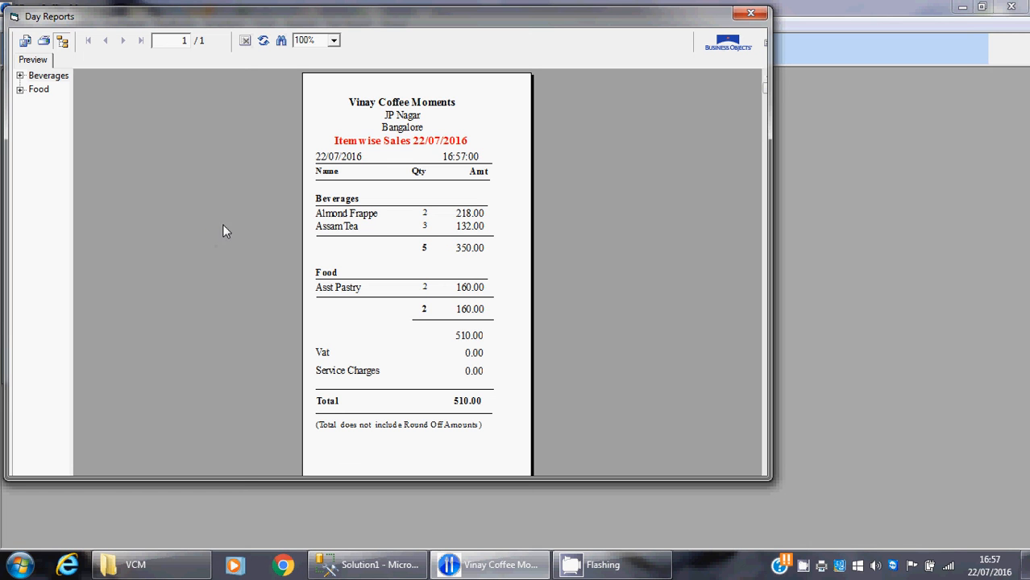
left_click(750, 16)
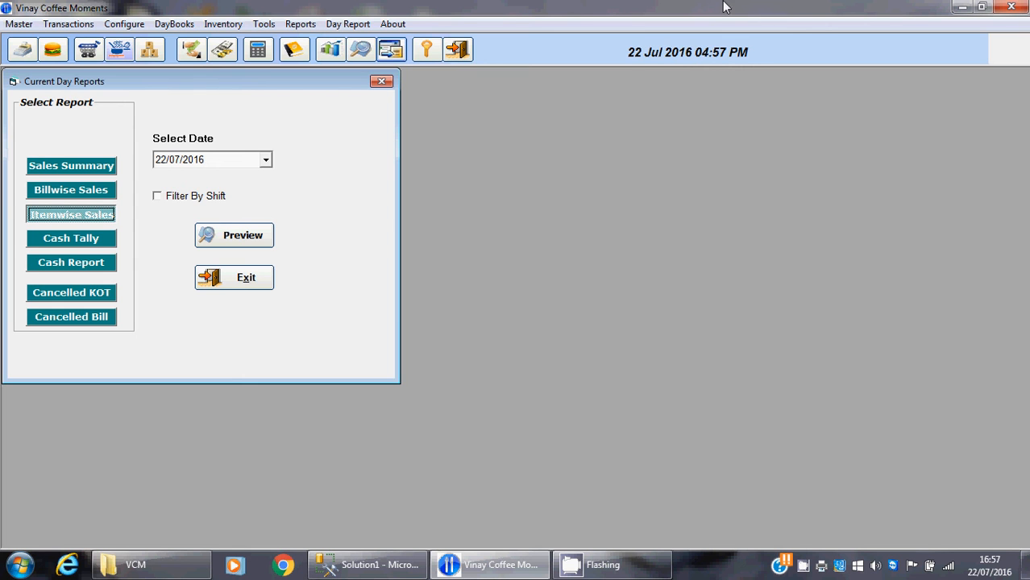
left_click(383, 83)
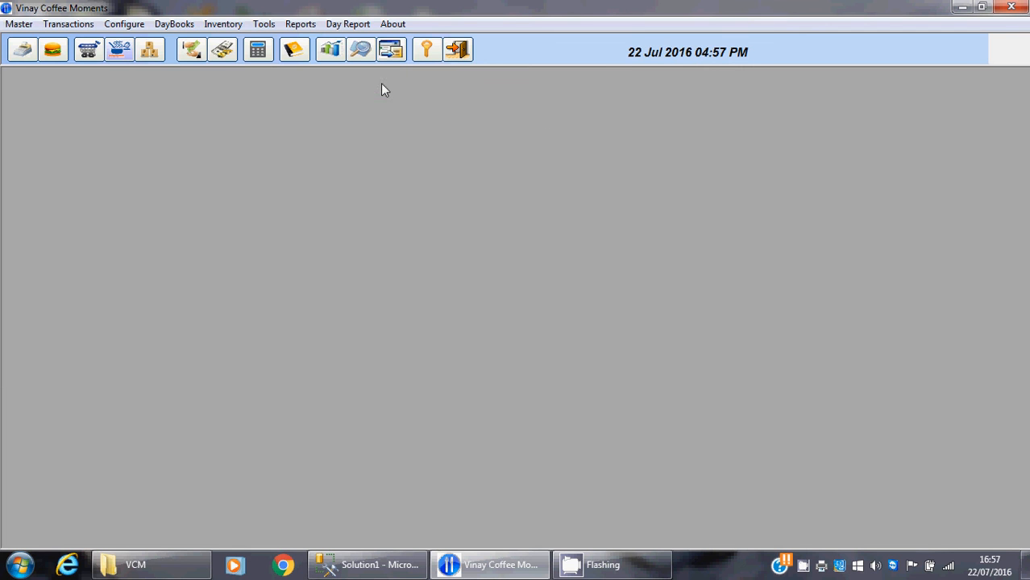
Open and close the calculator, and open the ledger accounts to review the account groups and exit
left_click(258, 52)
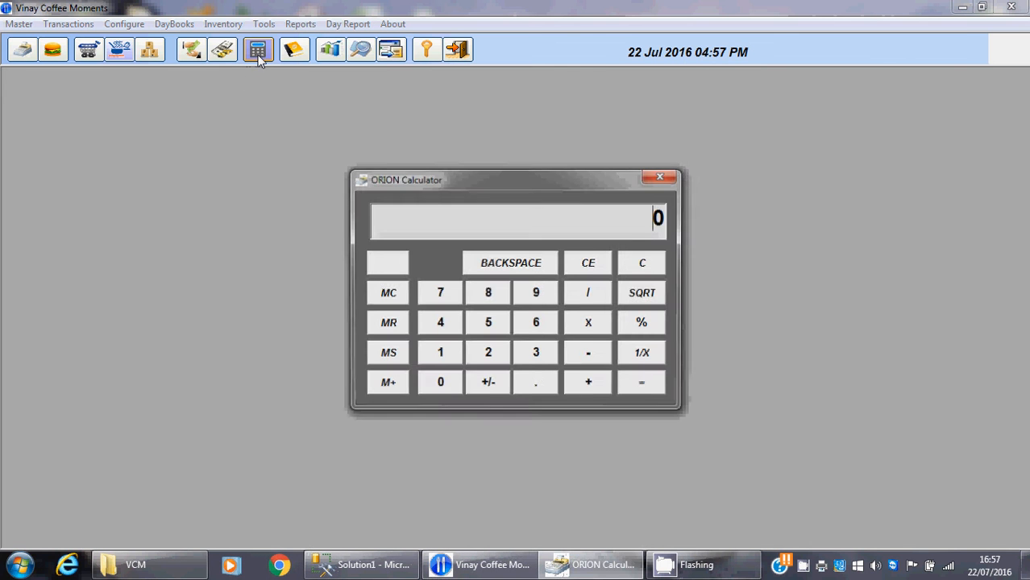
left_click(664, 175)
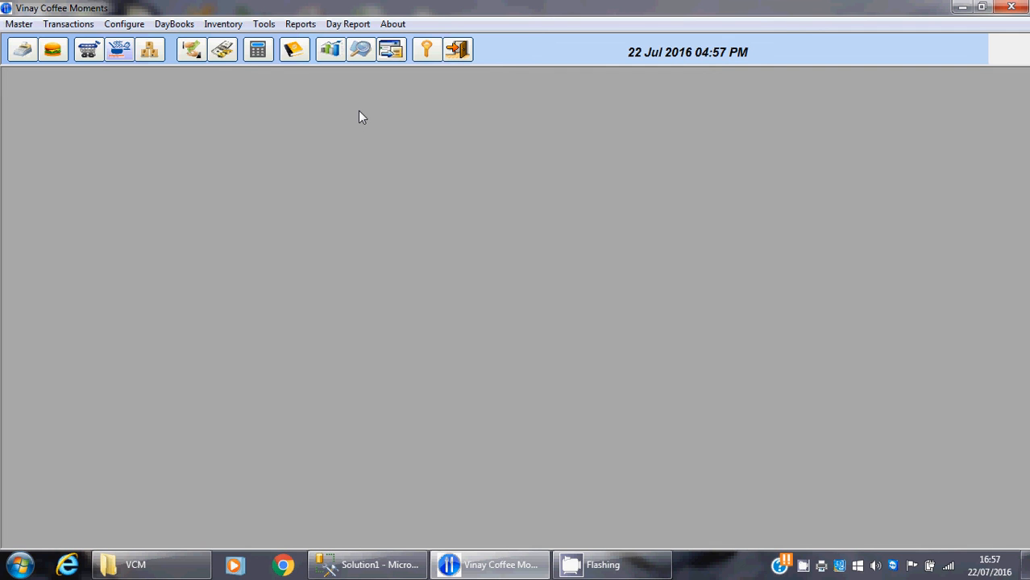
left_click(293, 50)
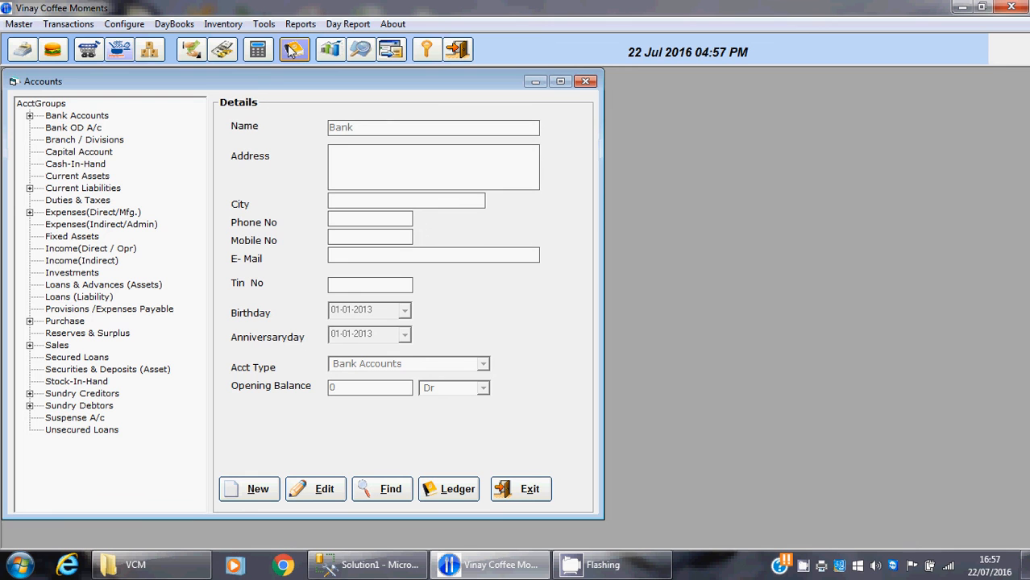
left_click(514, 490)
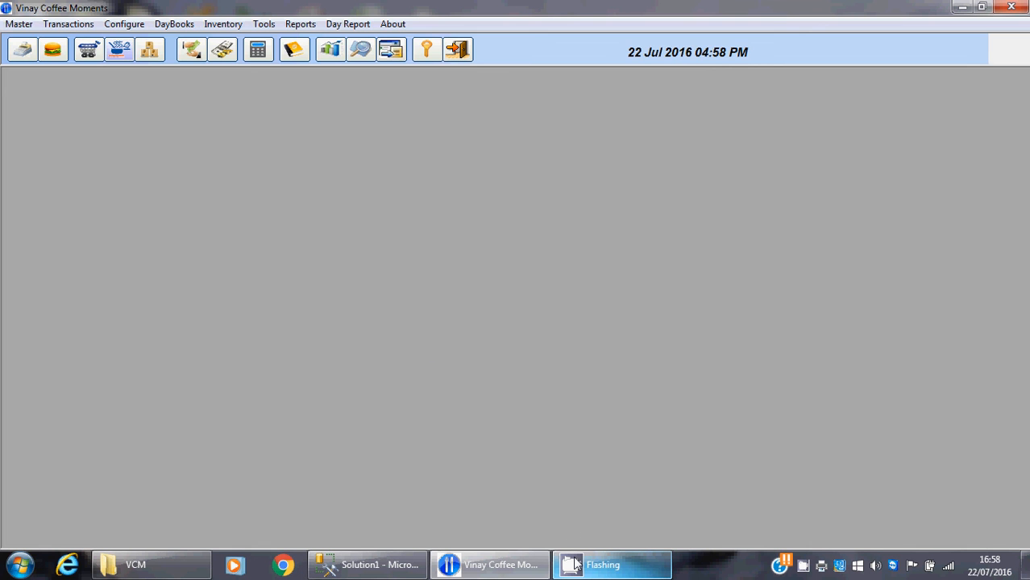
mouse_move(575, 562)
mouse_move(574, 519)
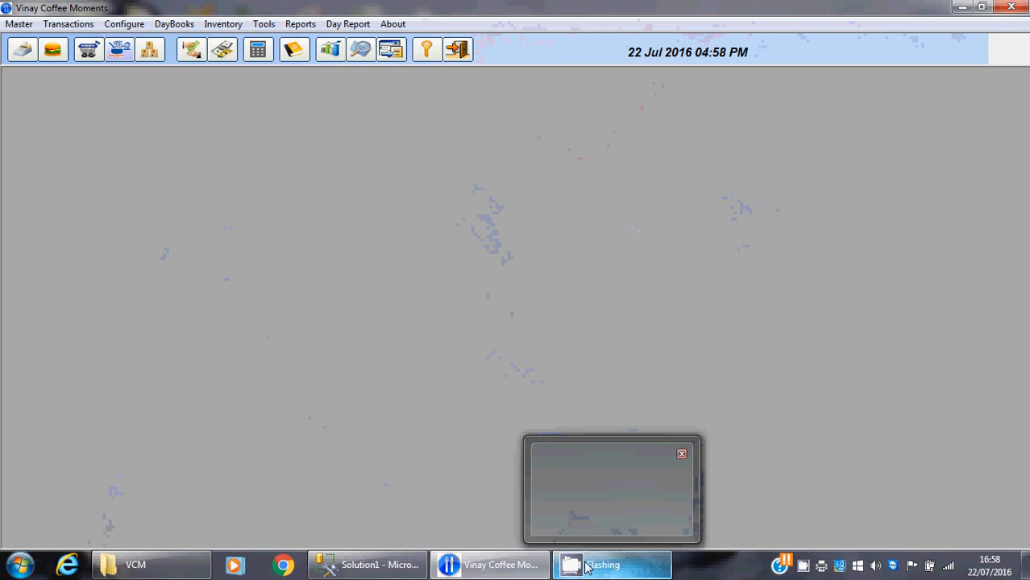
right_click(587, 568)
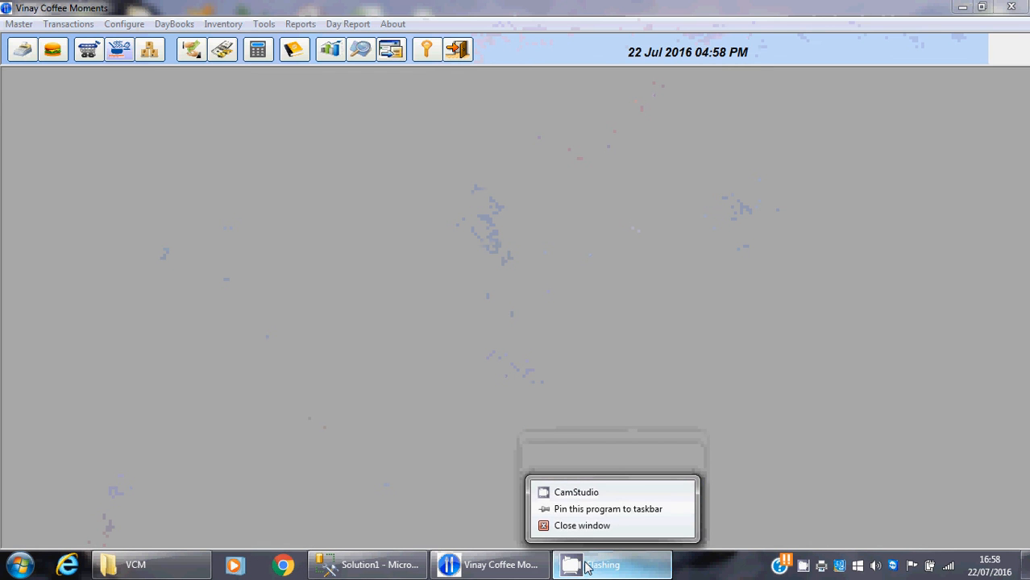
left_click(573, 492)
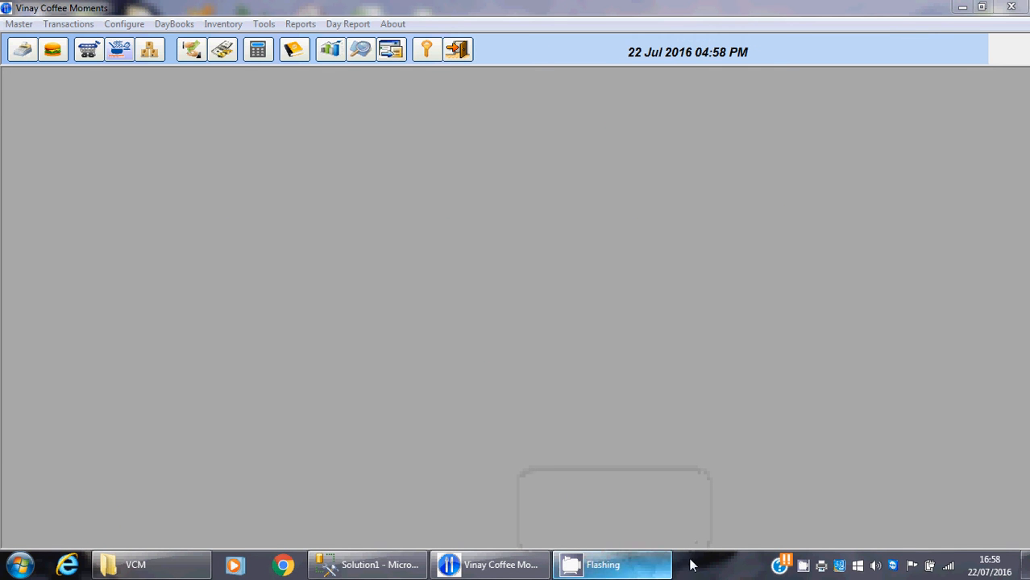
right_click(802, 567)
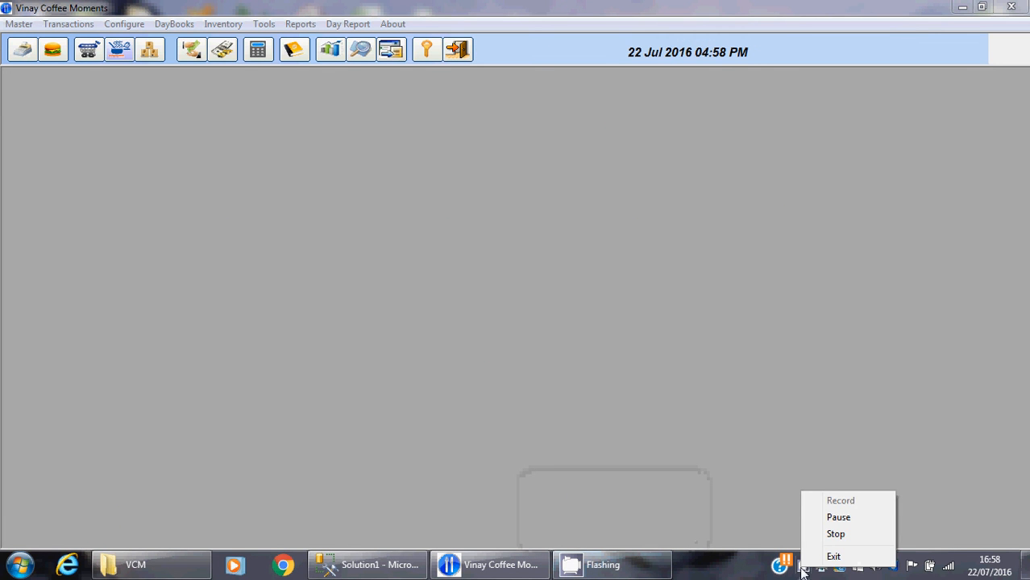